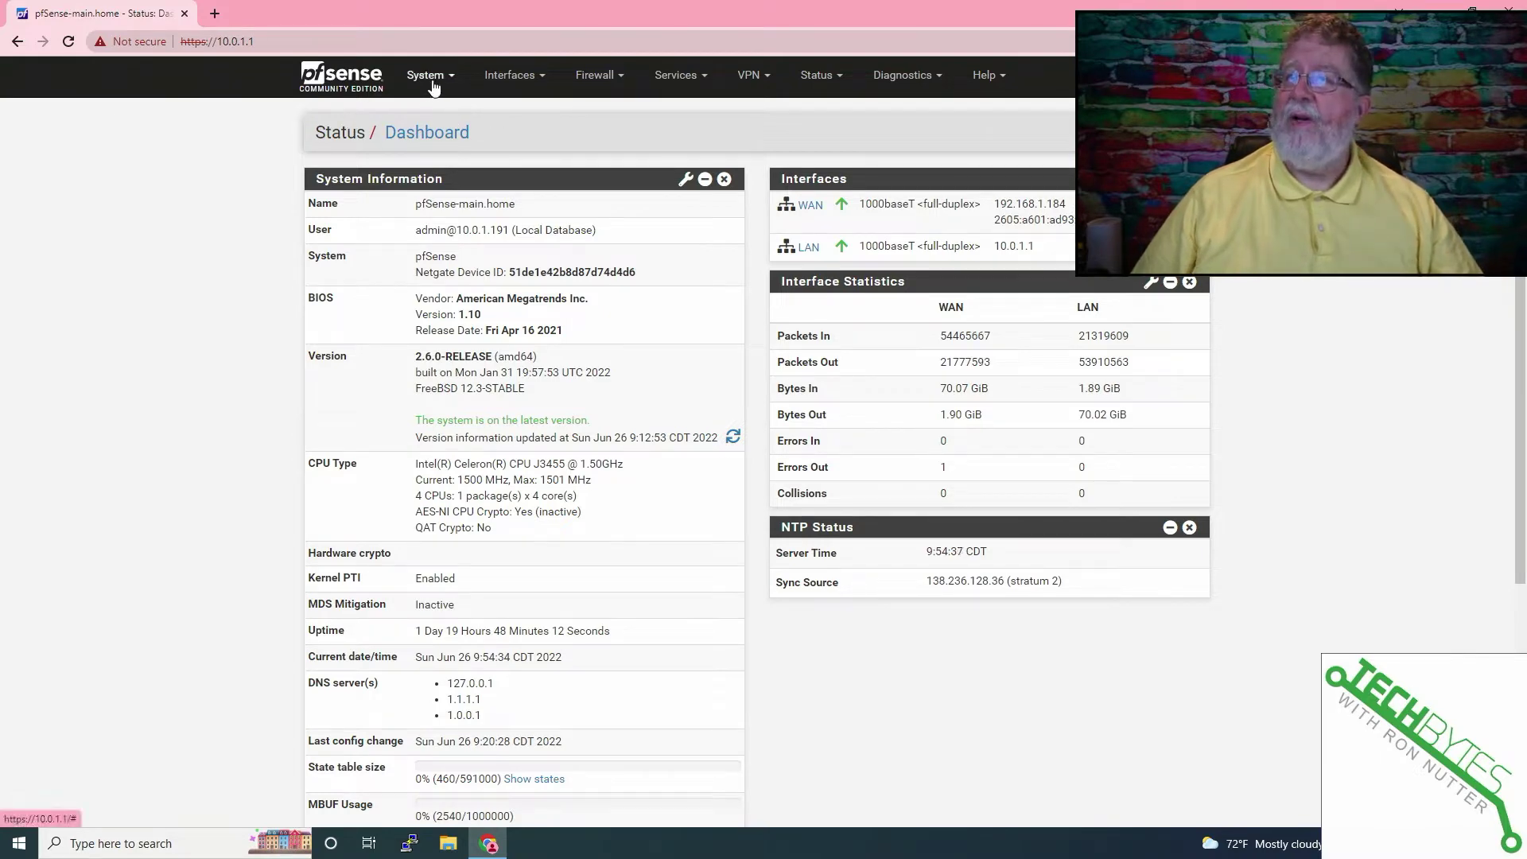
Search the available packages for "cron" and install the Cron package.
click(434, 77)
click(459, 220)
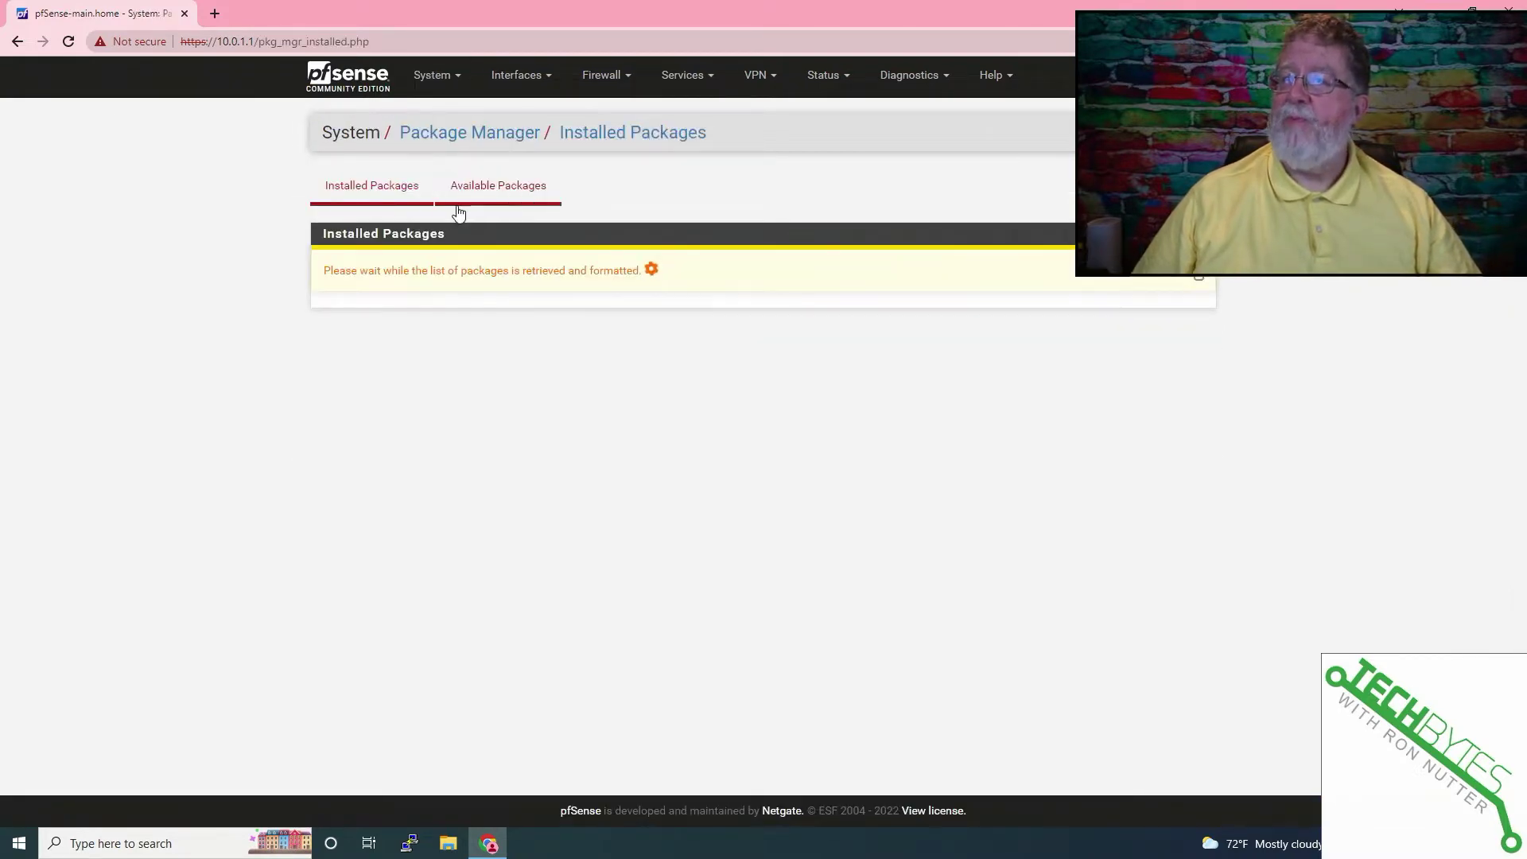
click(495, 187)
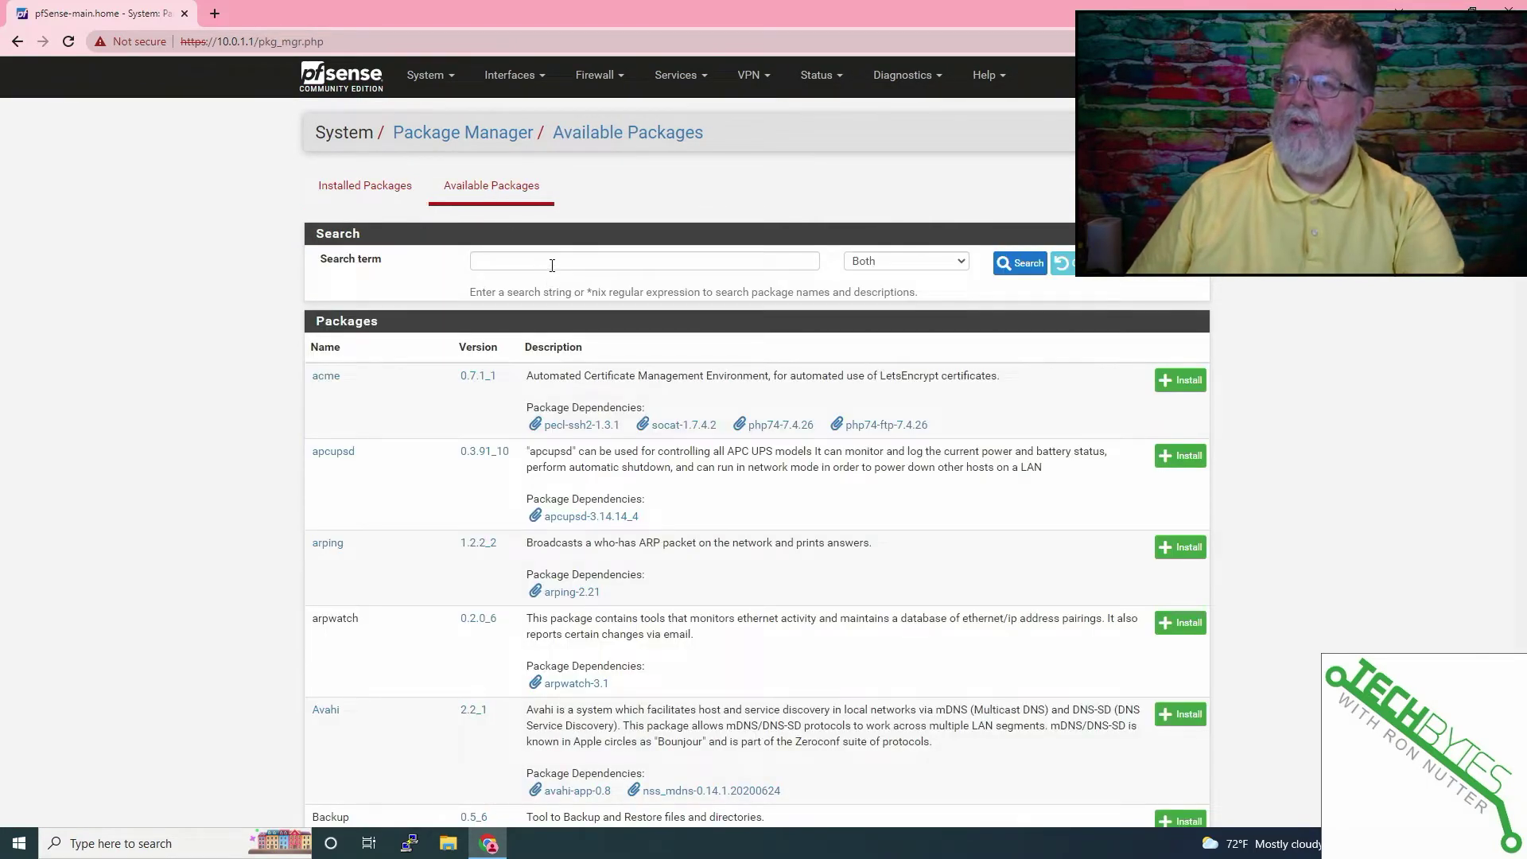
click(552, 262)
text(cron)
key(Return)
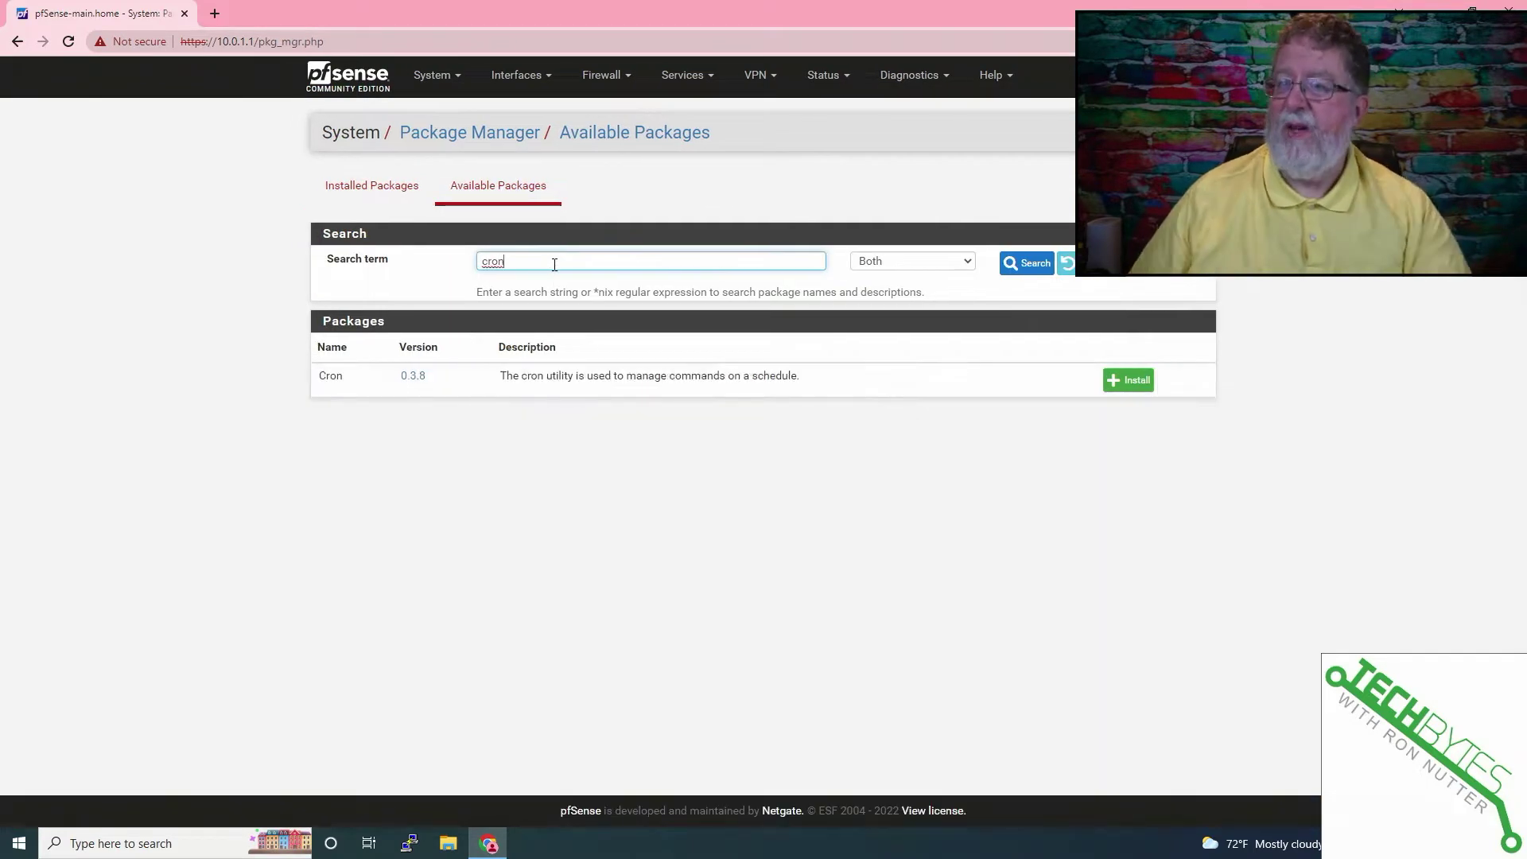
click(1128, 380)
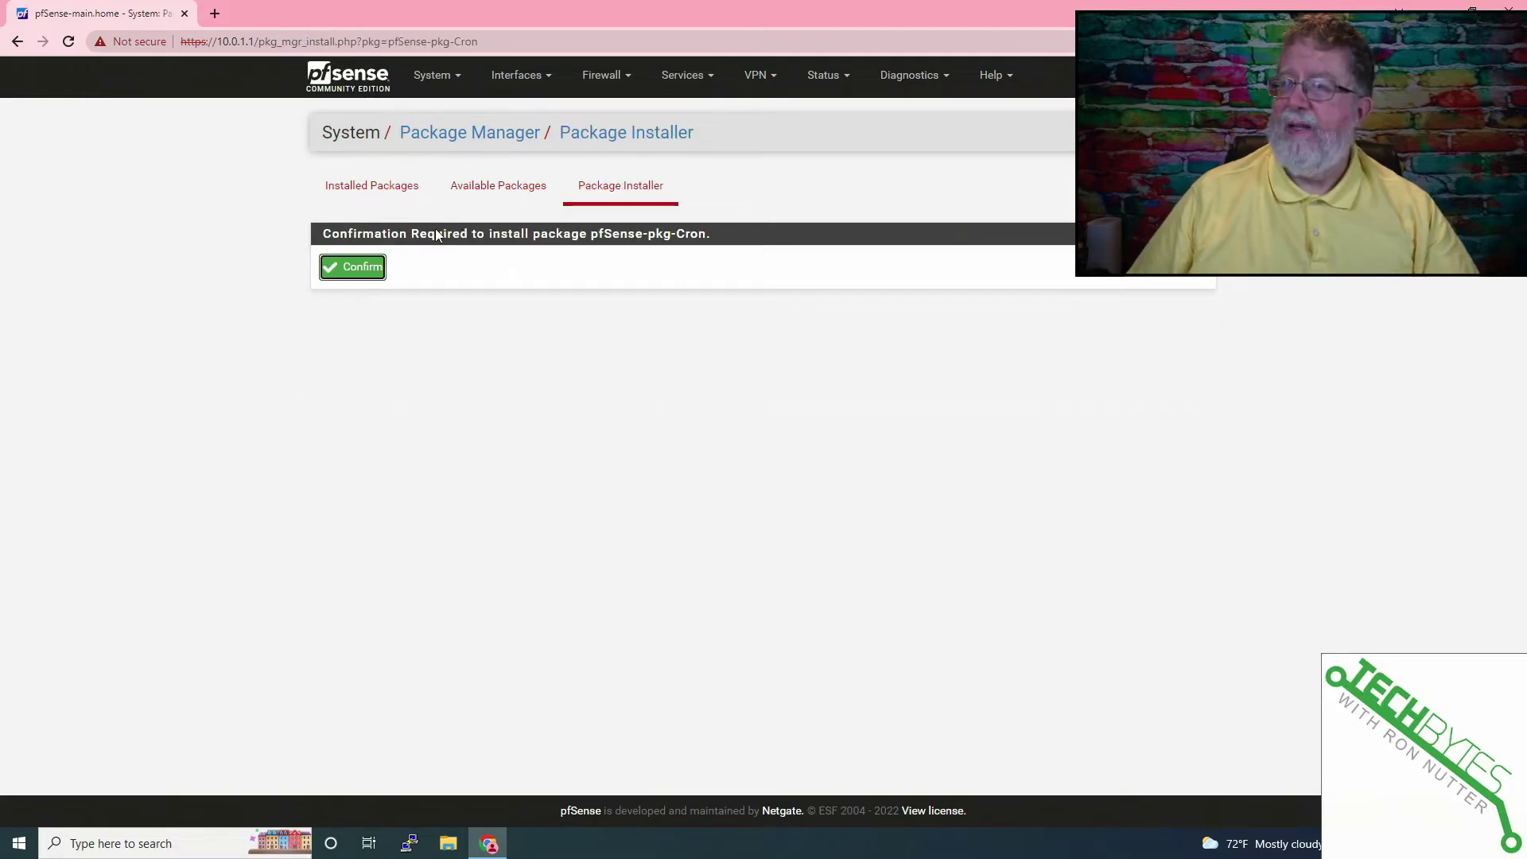
click(362, 268)
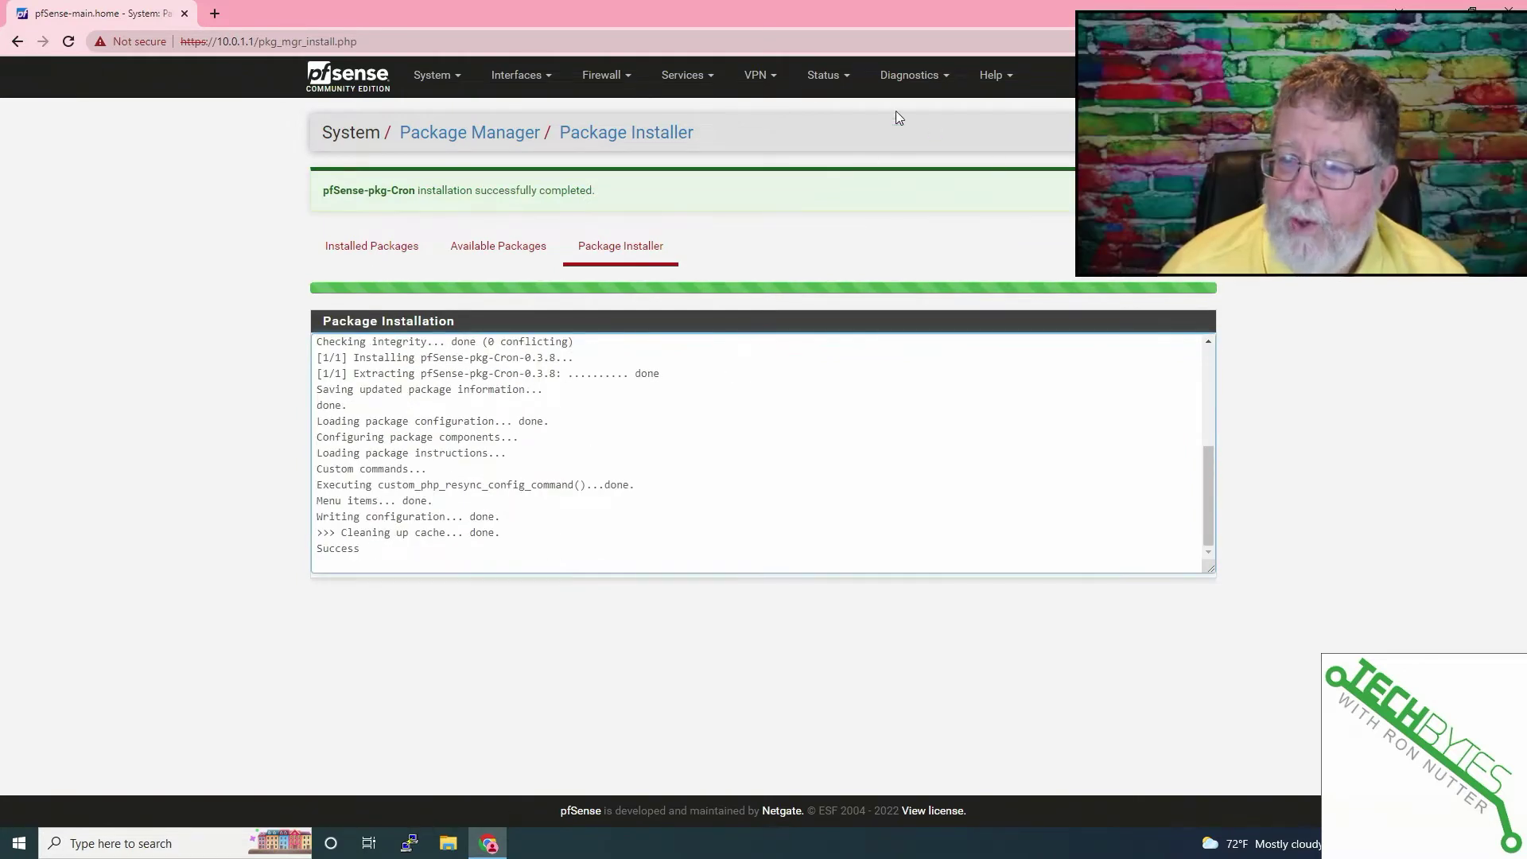
Start a new schedule in the Cron service with minute 5 and hour 1.
click(682, 78)
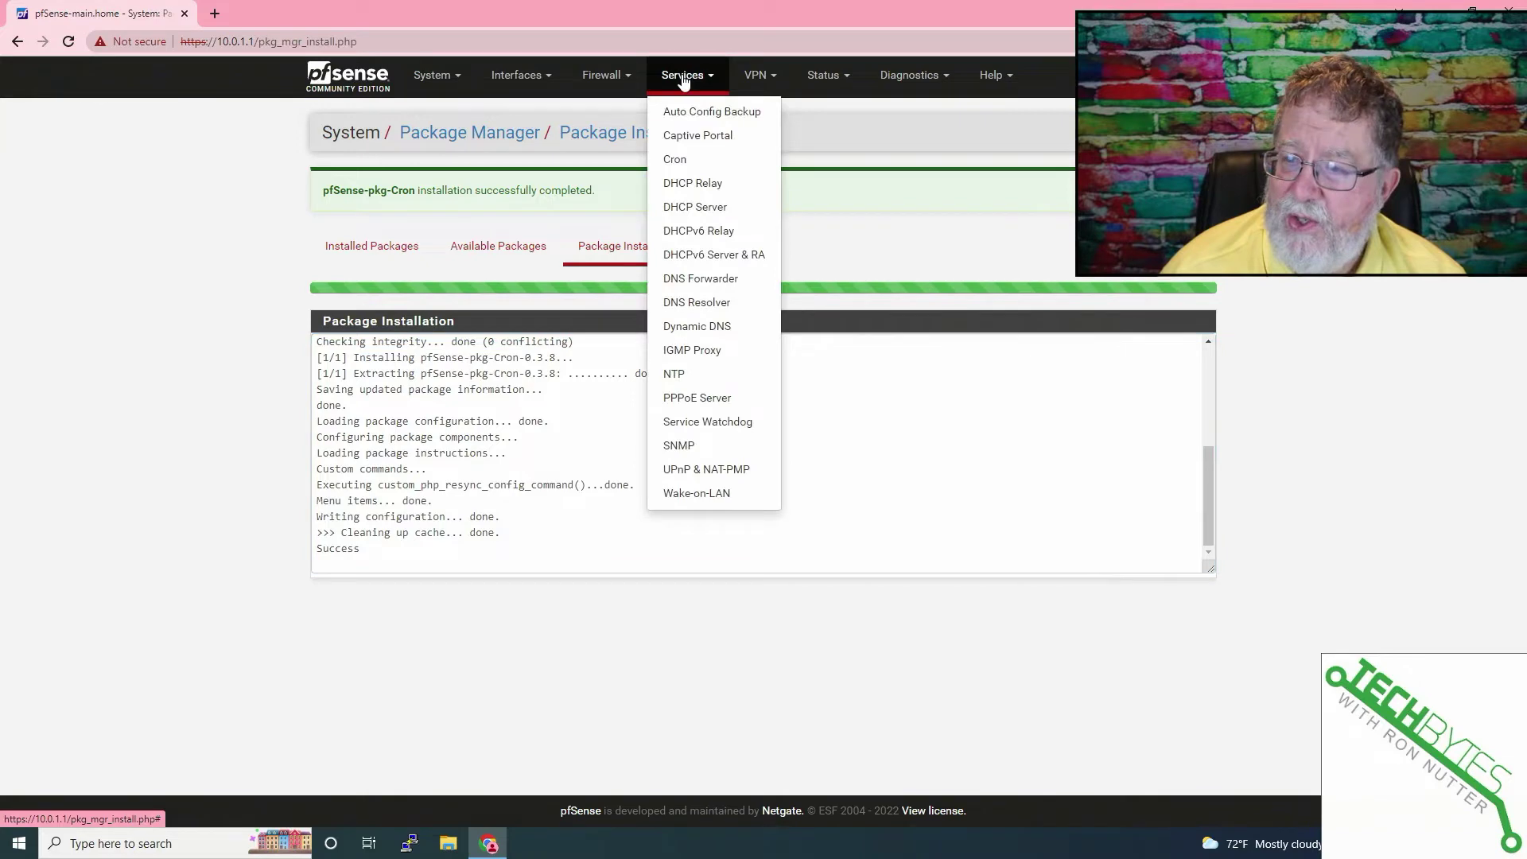
click(698, 160)
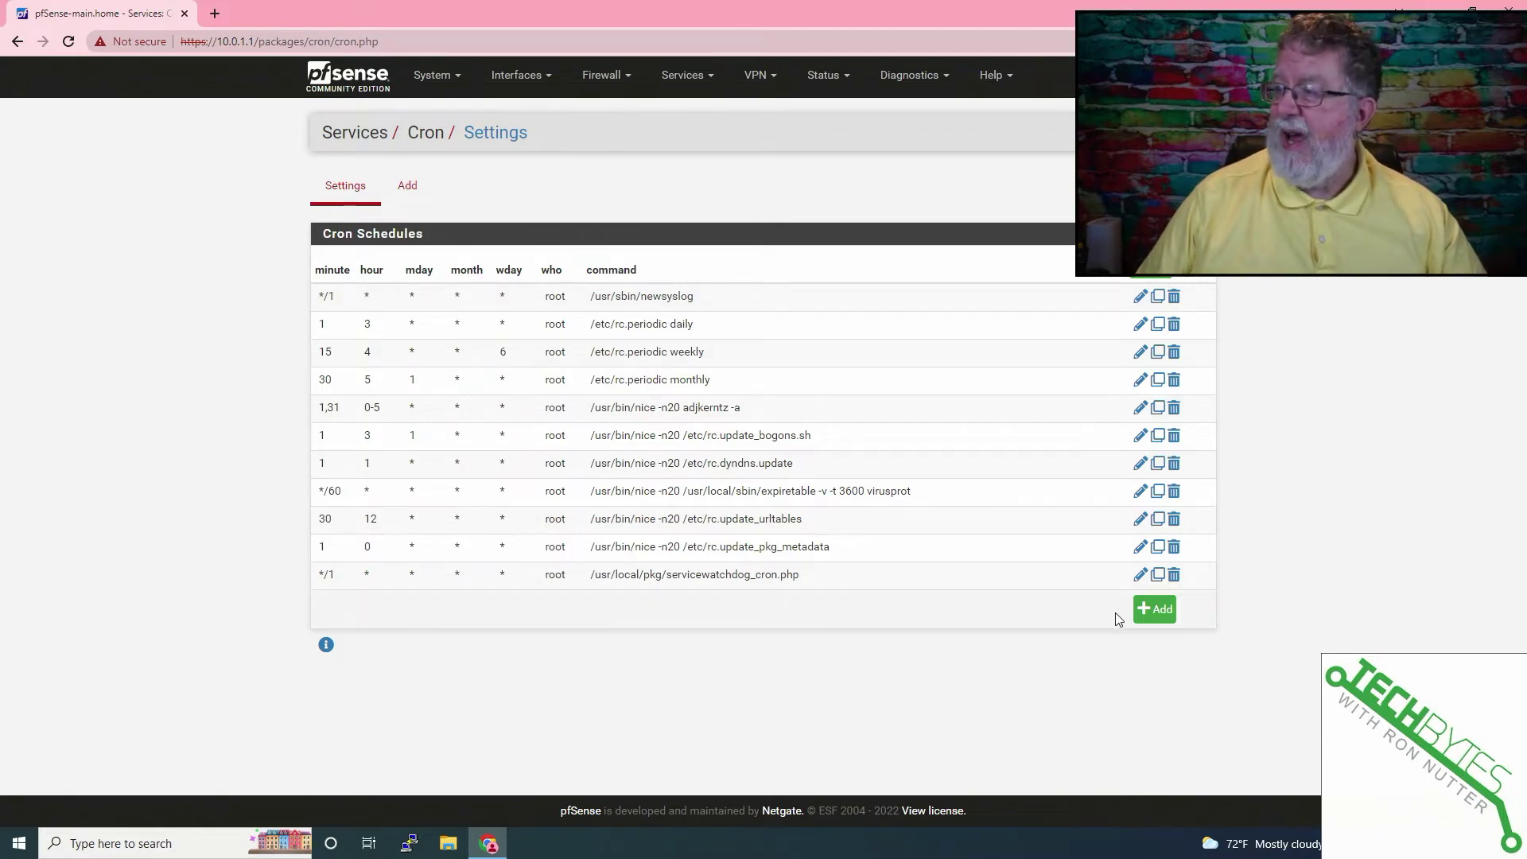
click(1157, 610)
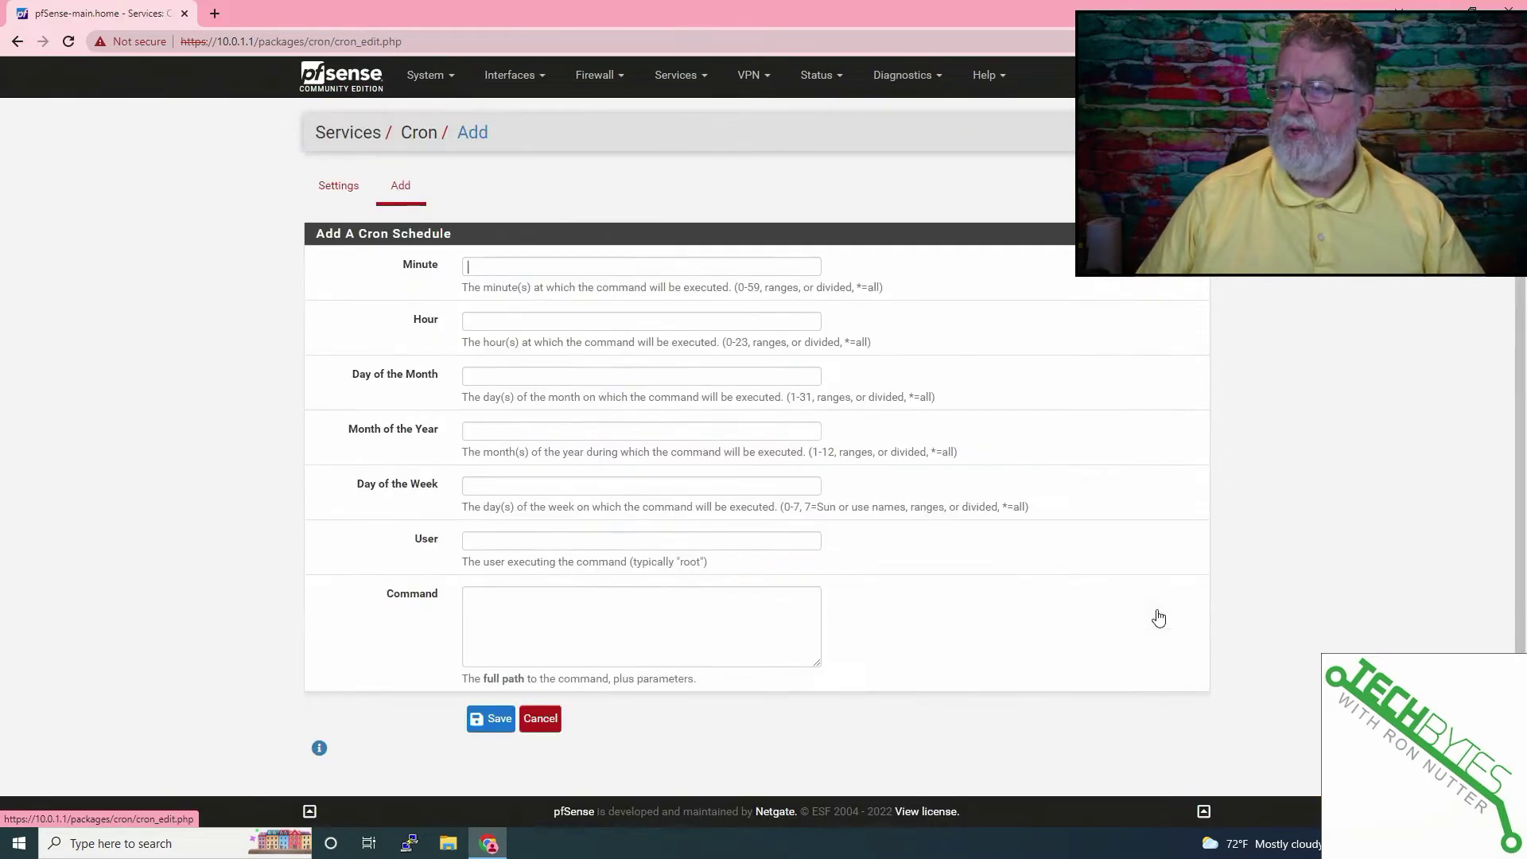
click(658, 258)
text(5)
key(Tab)
text(1)
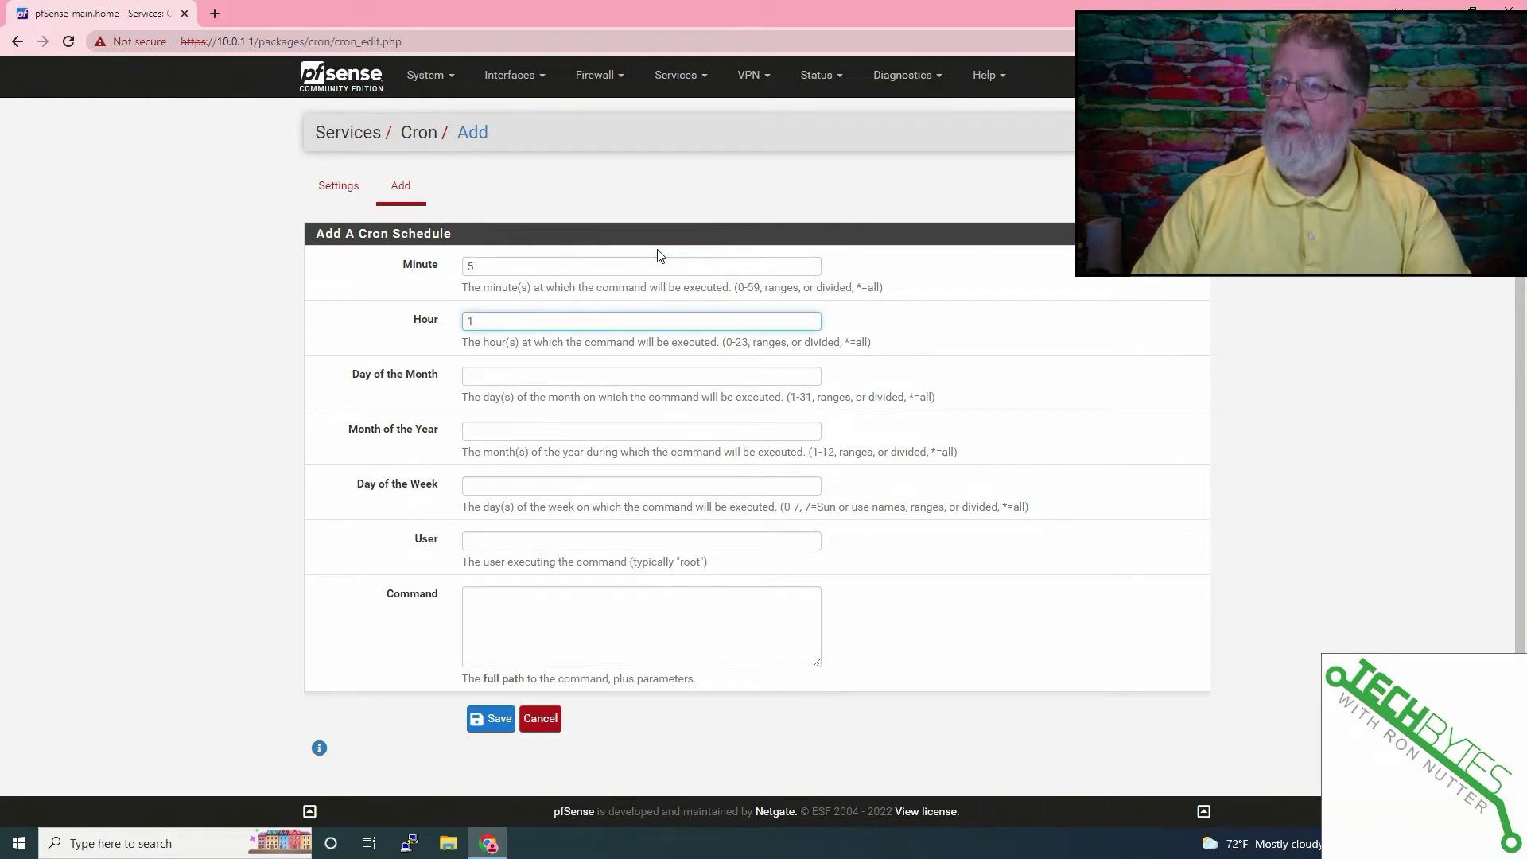
Set the new schedule's day of the month, month of the year and day of the week to *.
key(Tab)
text(*)
key(Tab)
key(Tab)
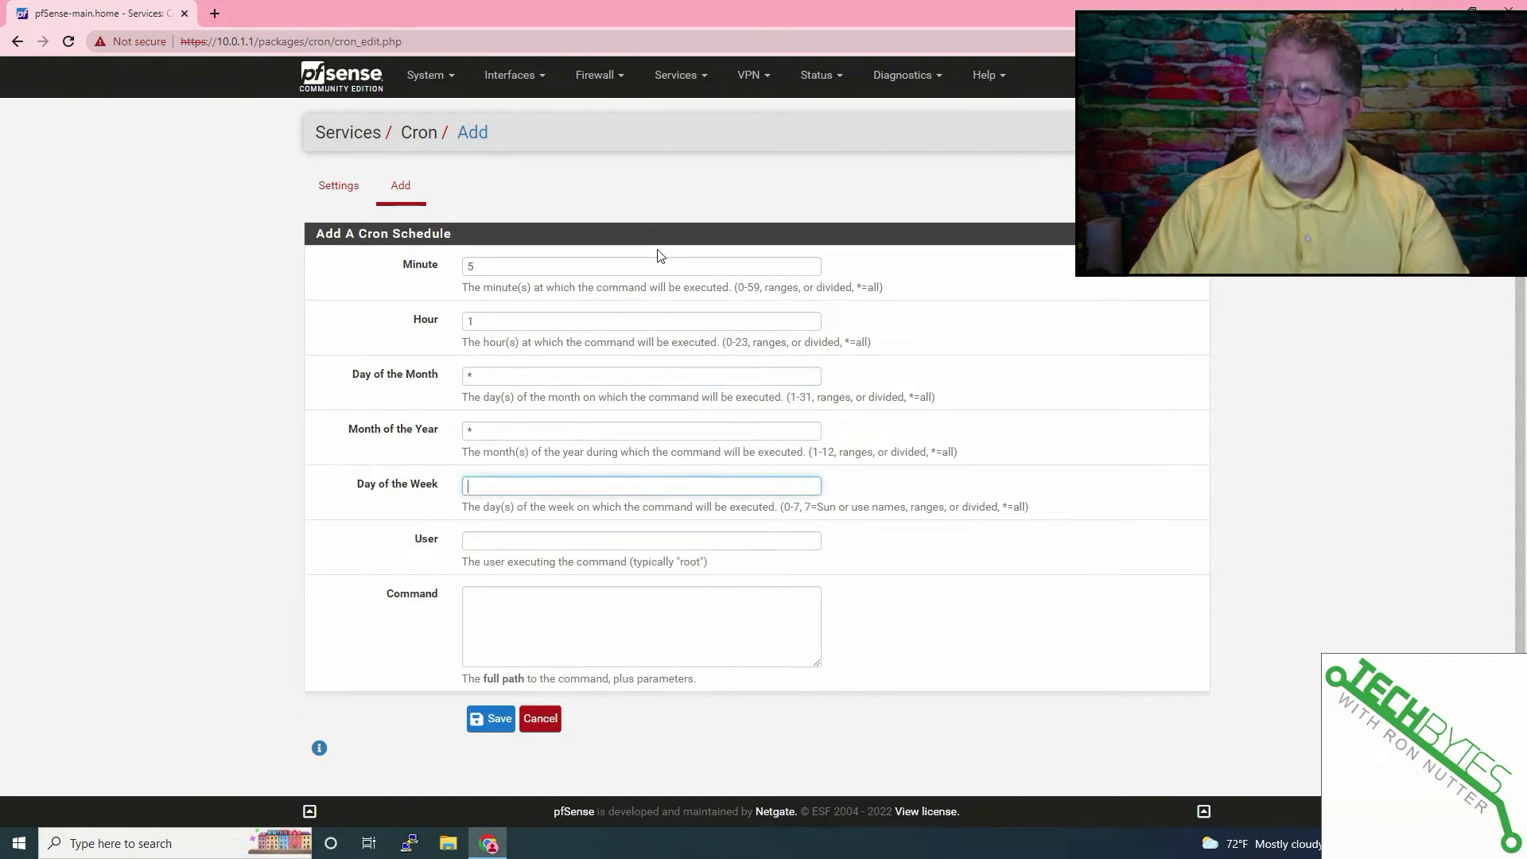
key(Tab)
Set the schedule's user to root and its command to "shutdown -r now", and save the schedule.
text(root)
key(Tab)
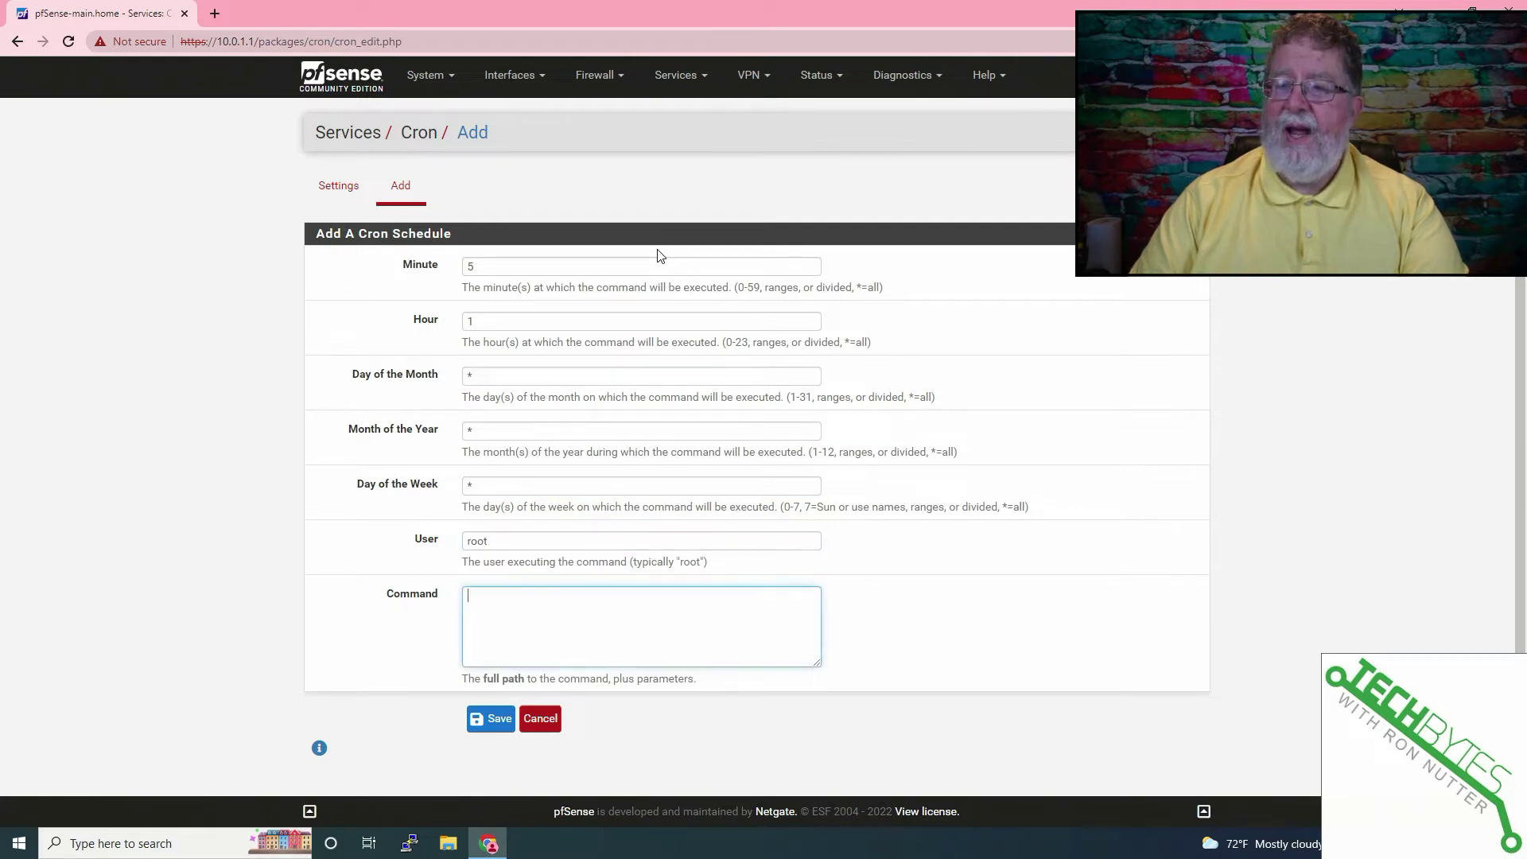
text(shutdown -r now)
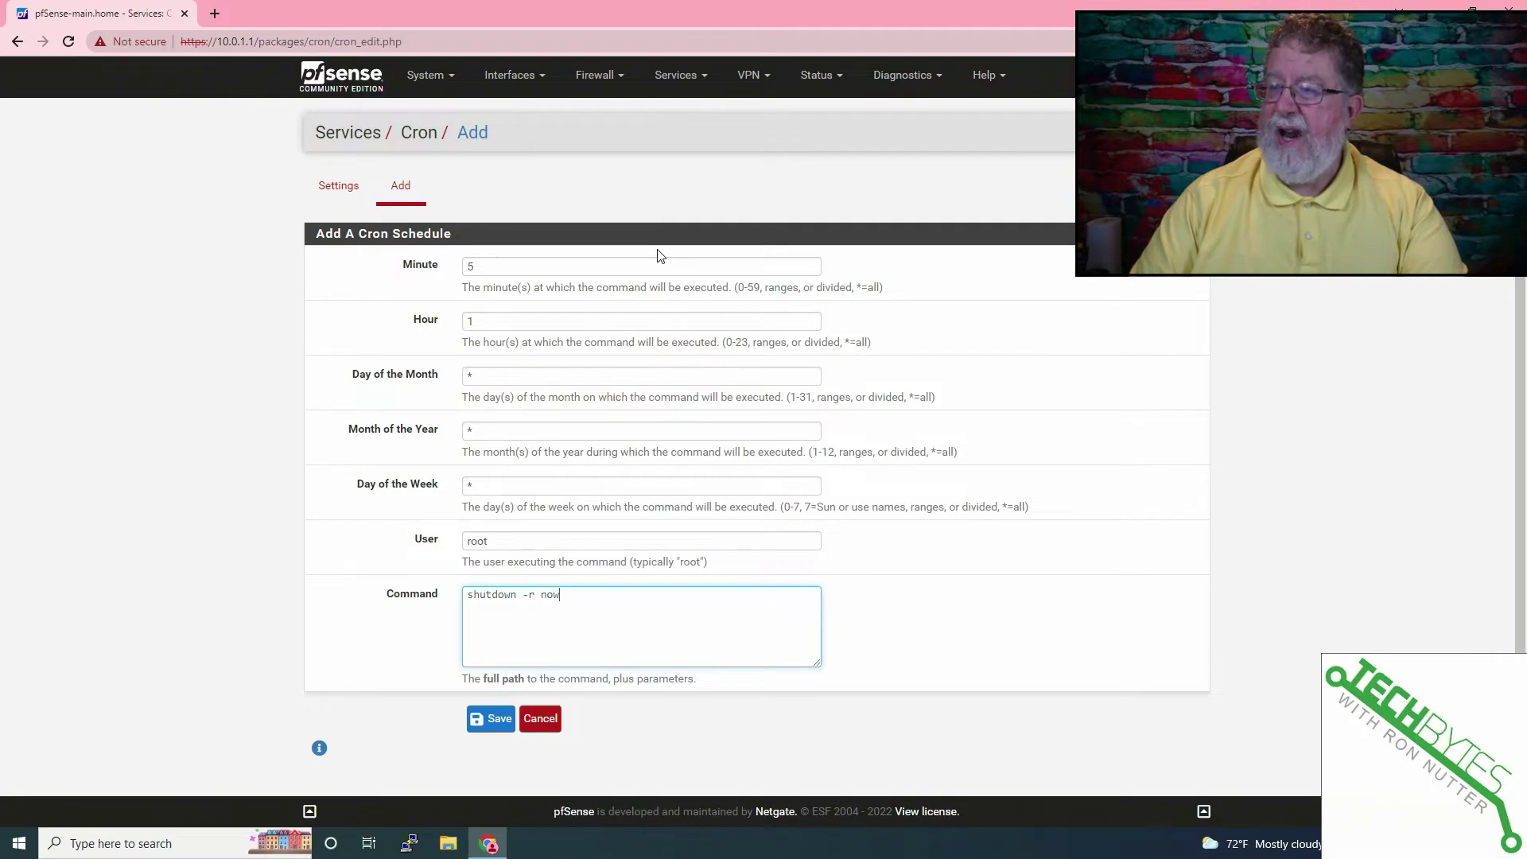
click(490, 718)
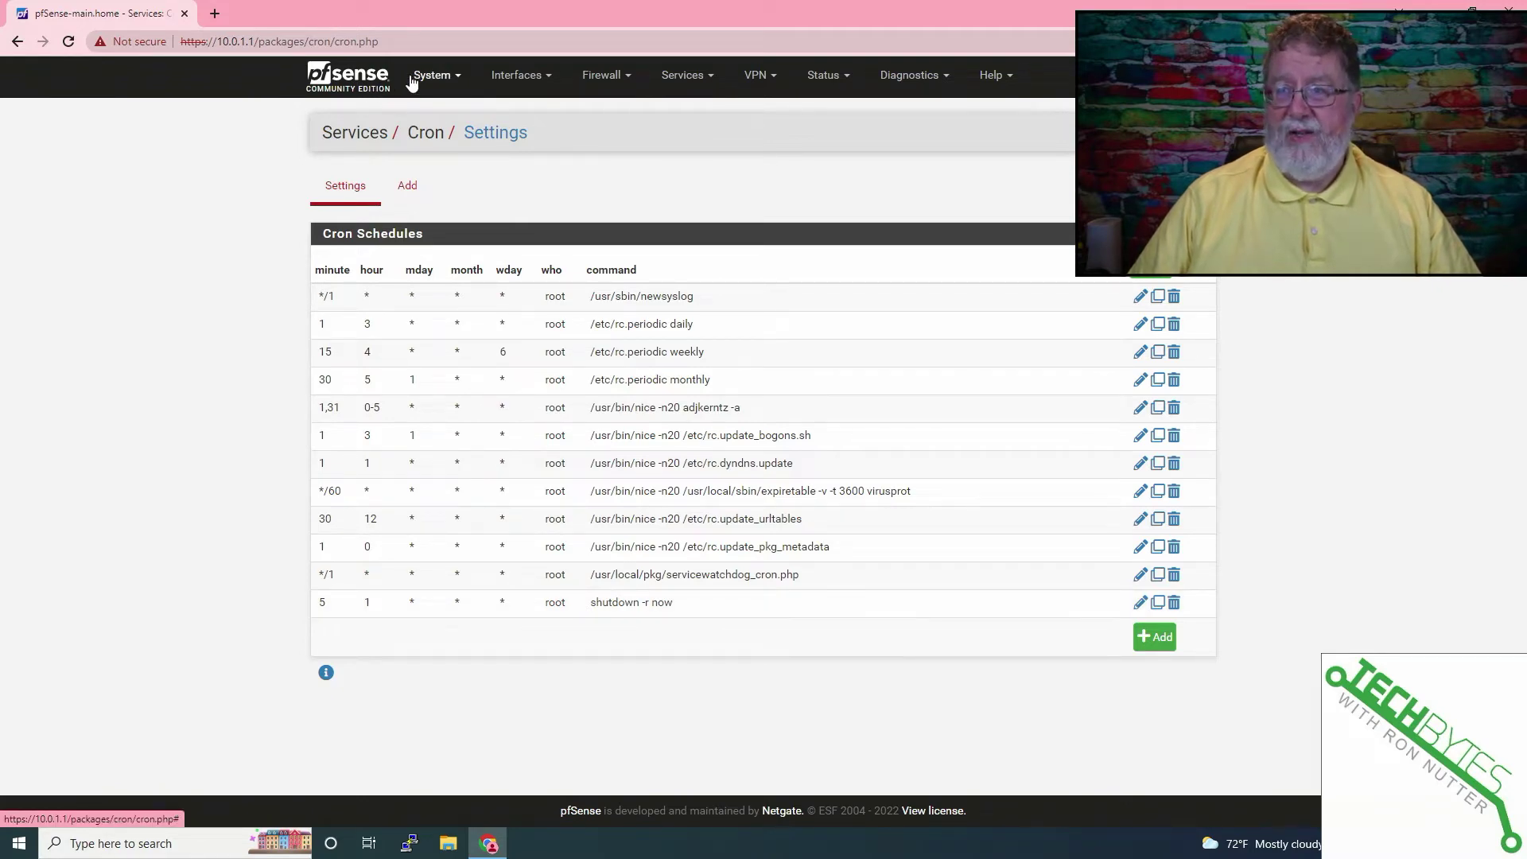
Reopen the "shutdown -r now" cron schedule and review the user set to execute it.
click(367, 83)
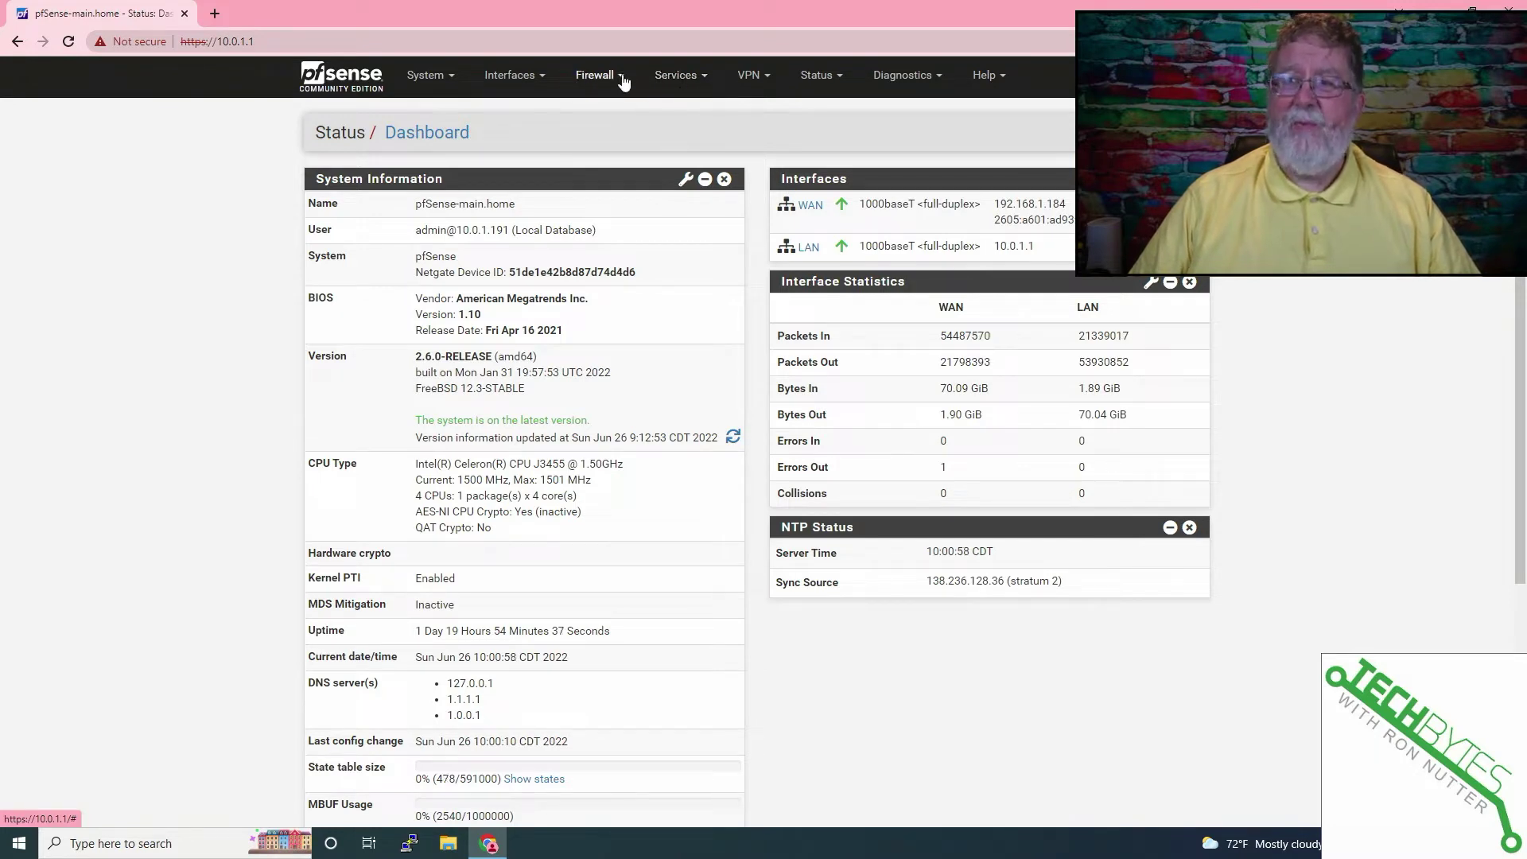
click(668, 82)
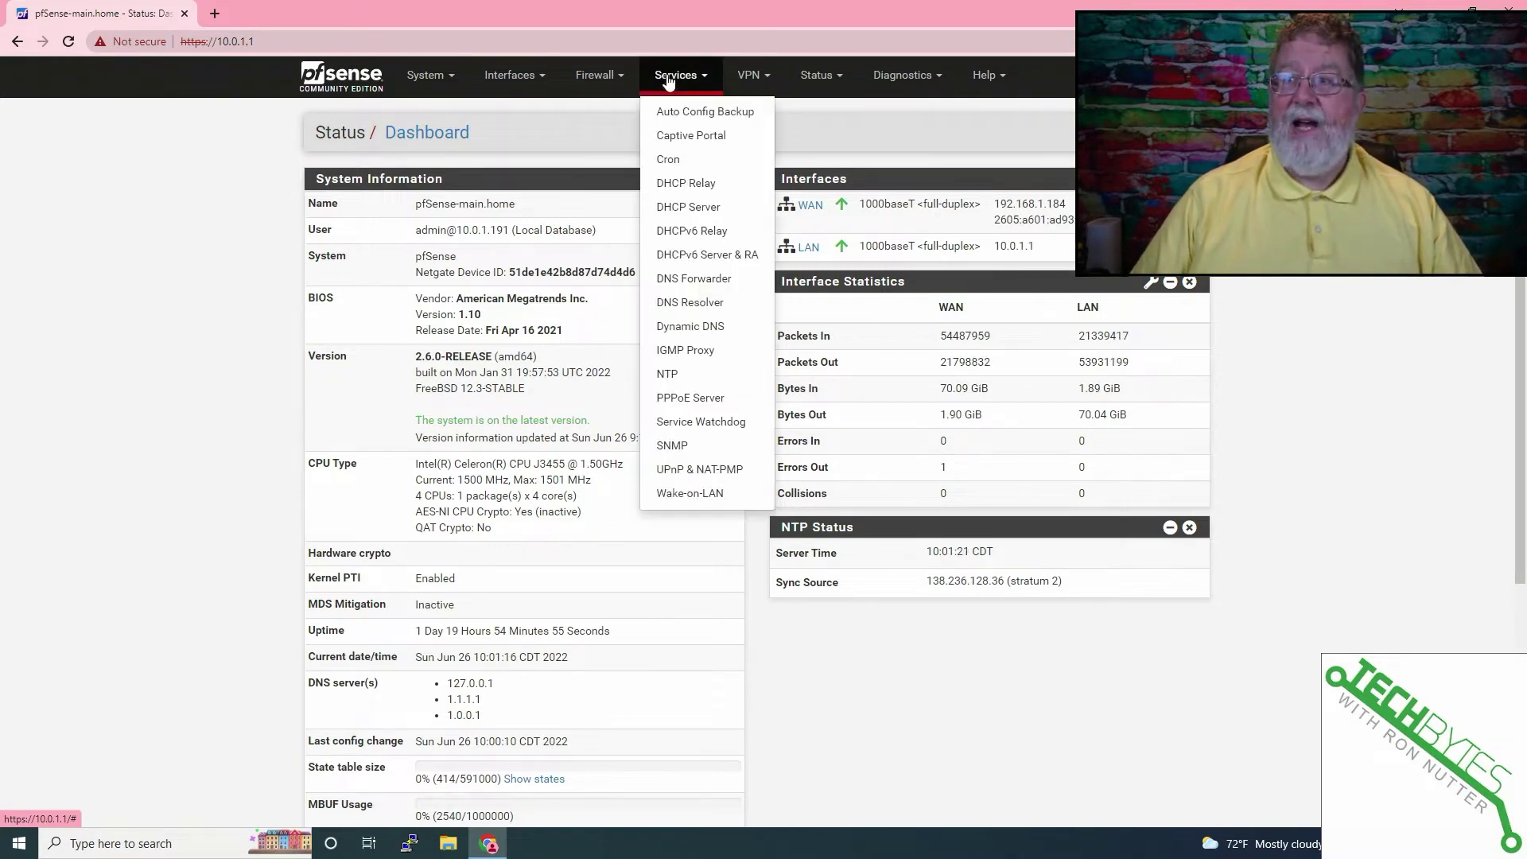
click(677, 158)
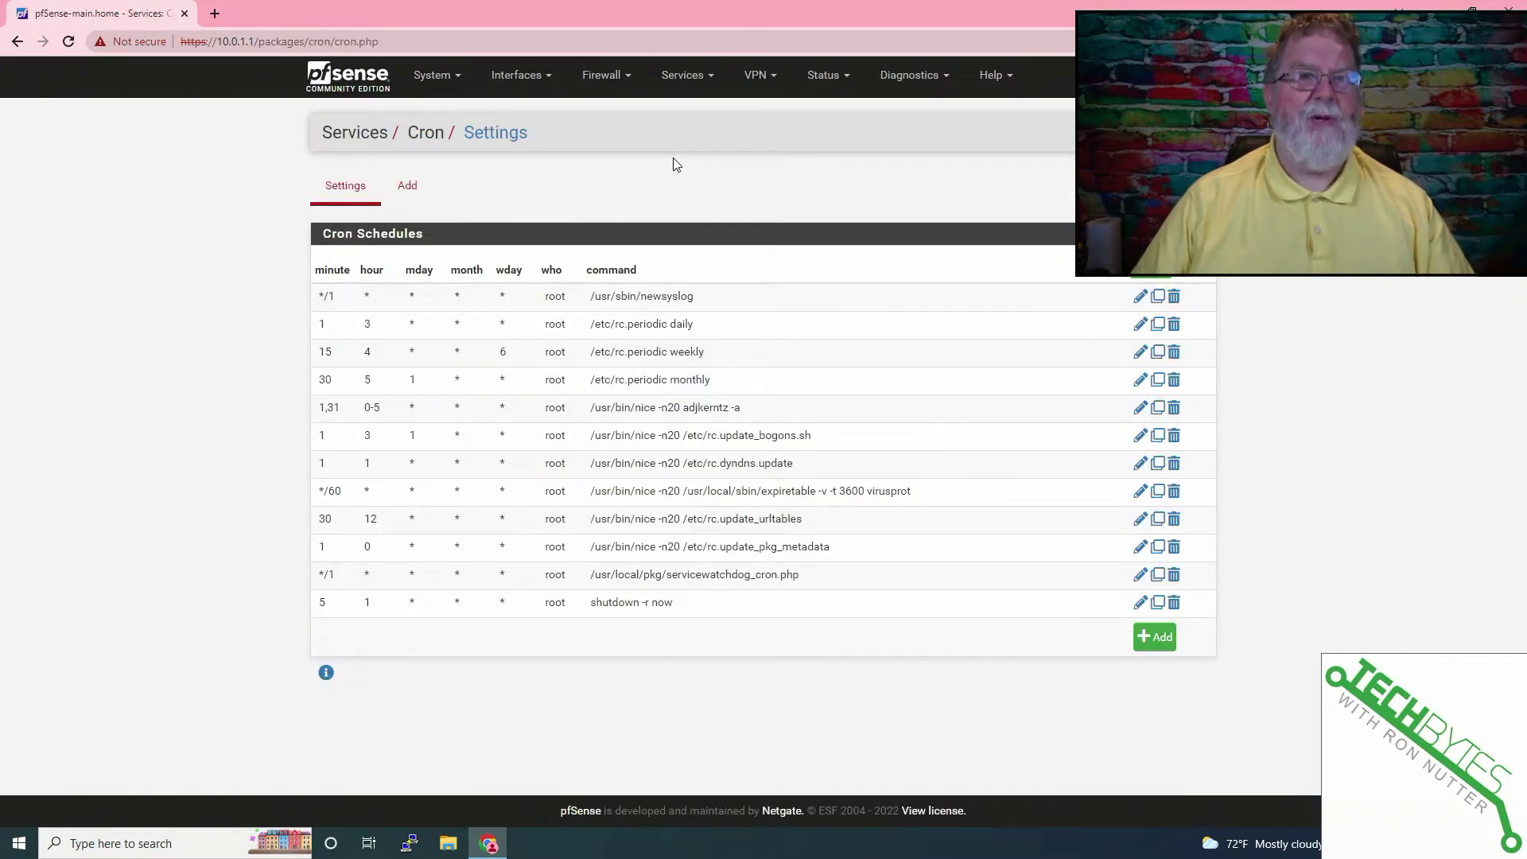
click(1140, 604)
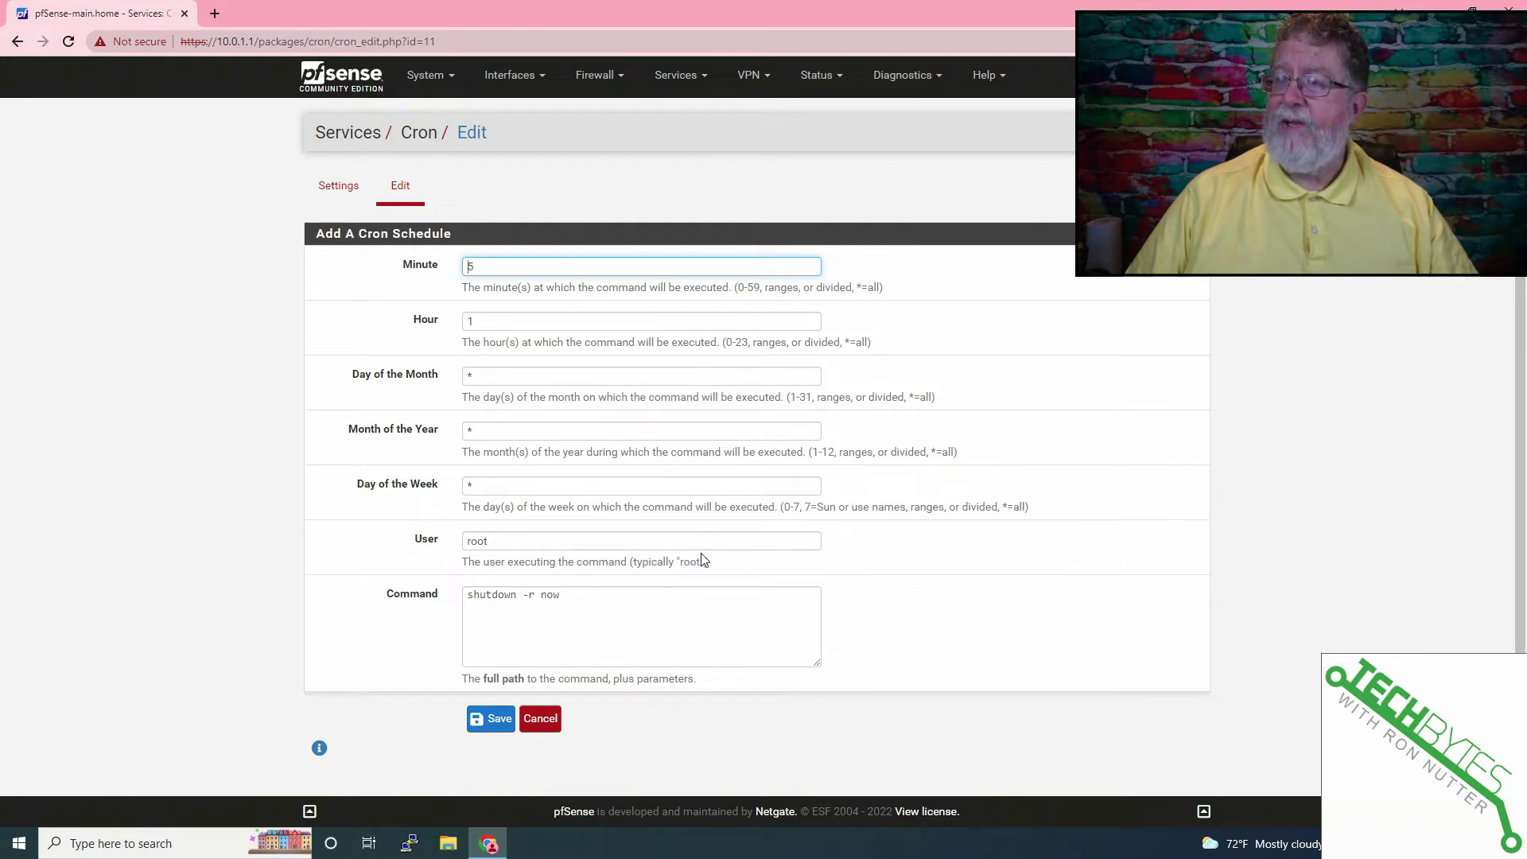
drag(537, 544, 407, 554)
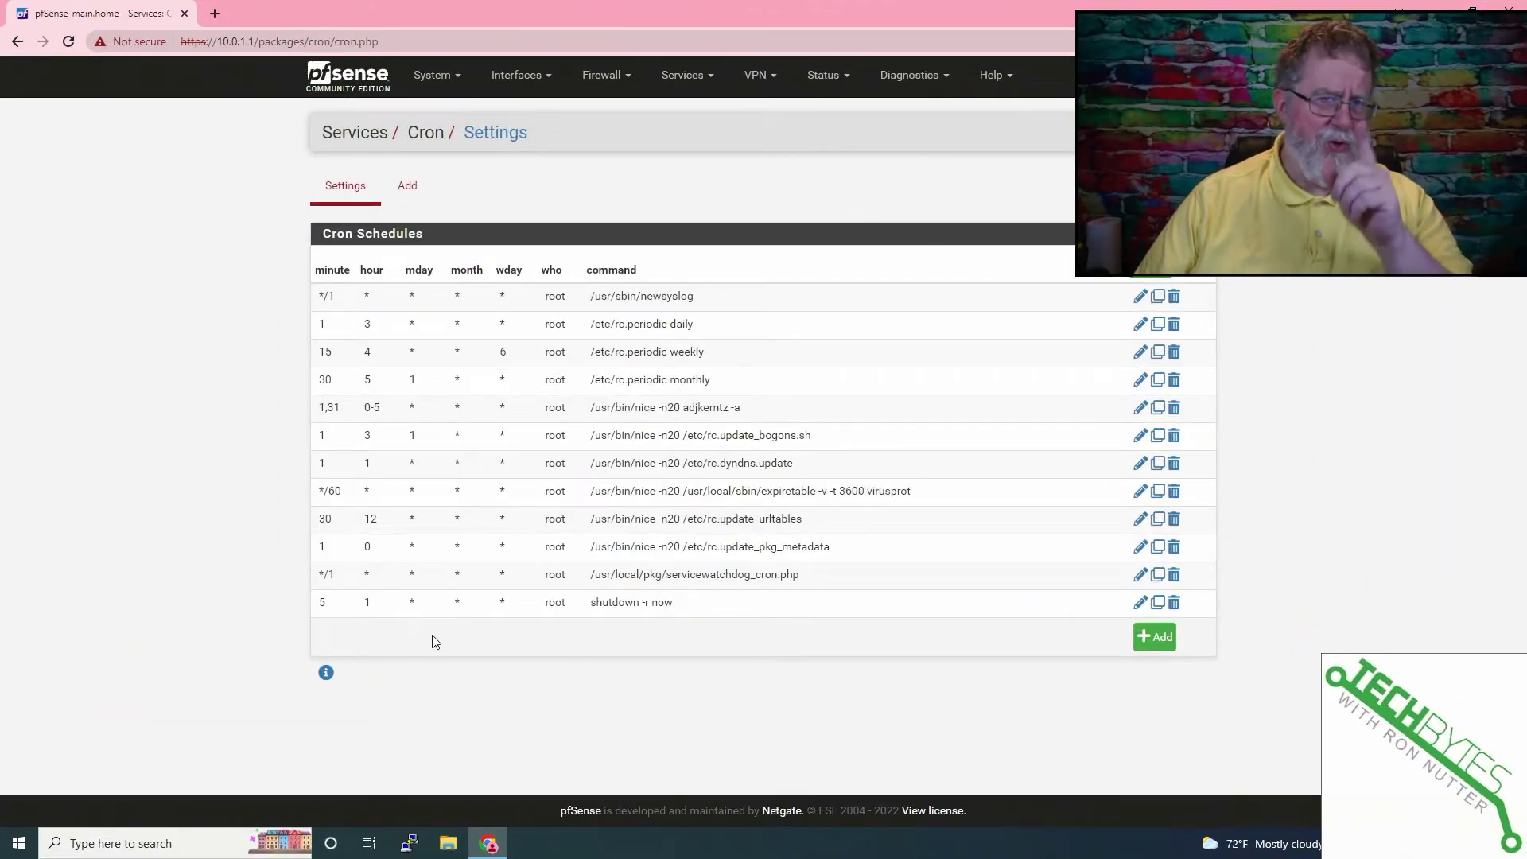
Review the properties of the disabled account "user" in the User Manager and save it as is.
click(435, 76)
click(448, 349)
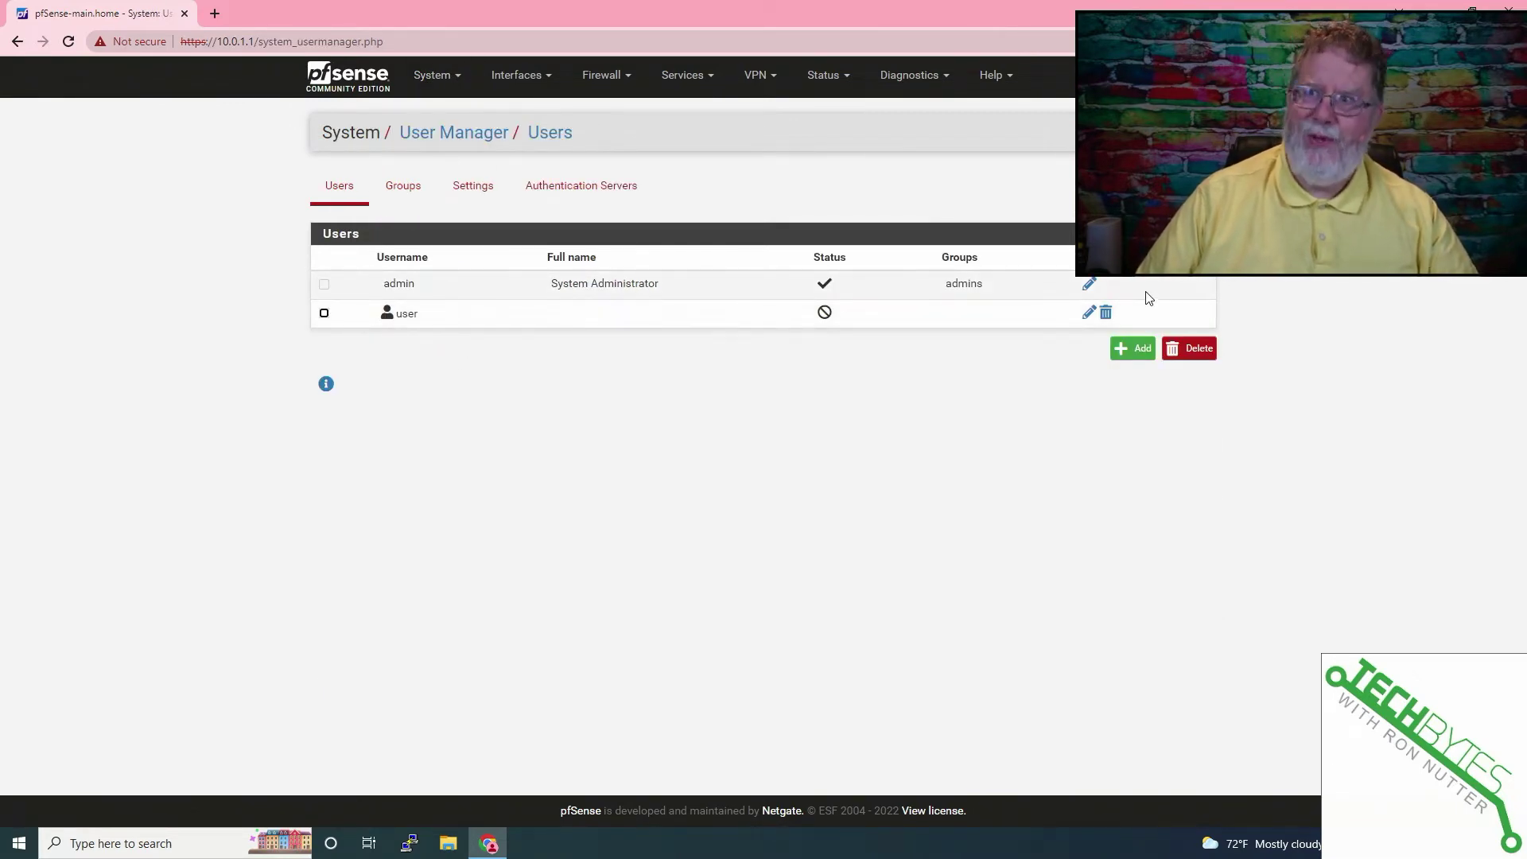
click(1087, 314)
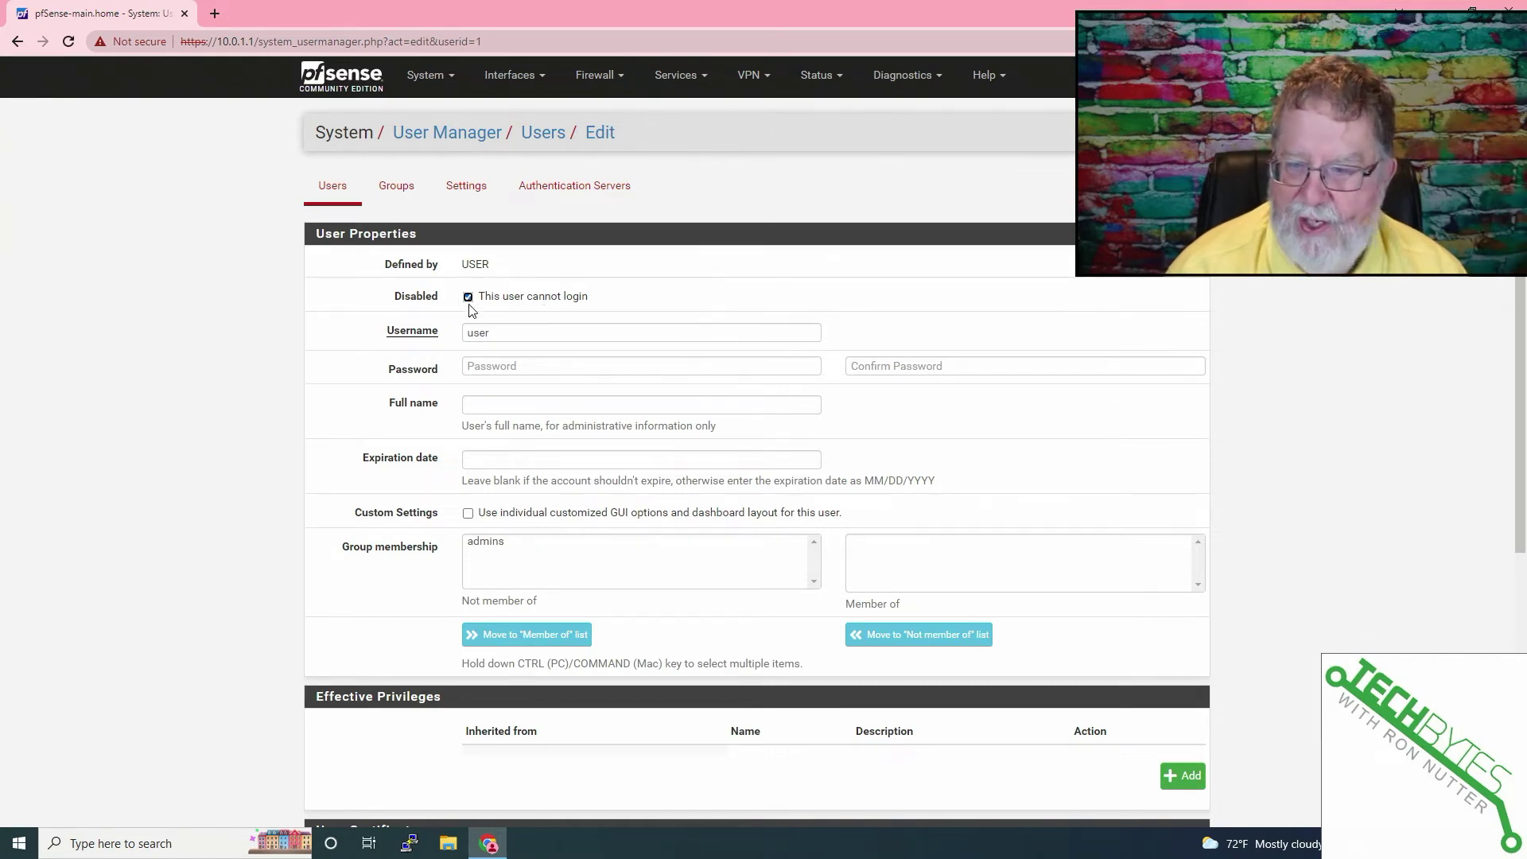
scroll(554, 592, down, 5)
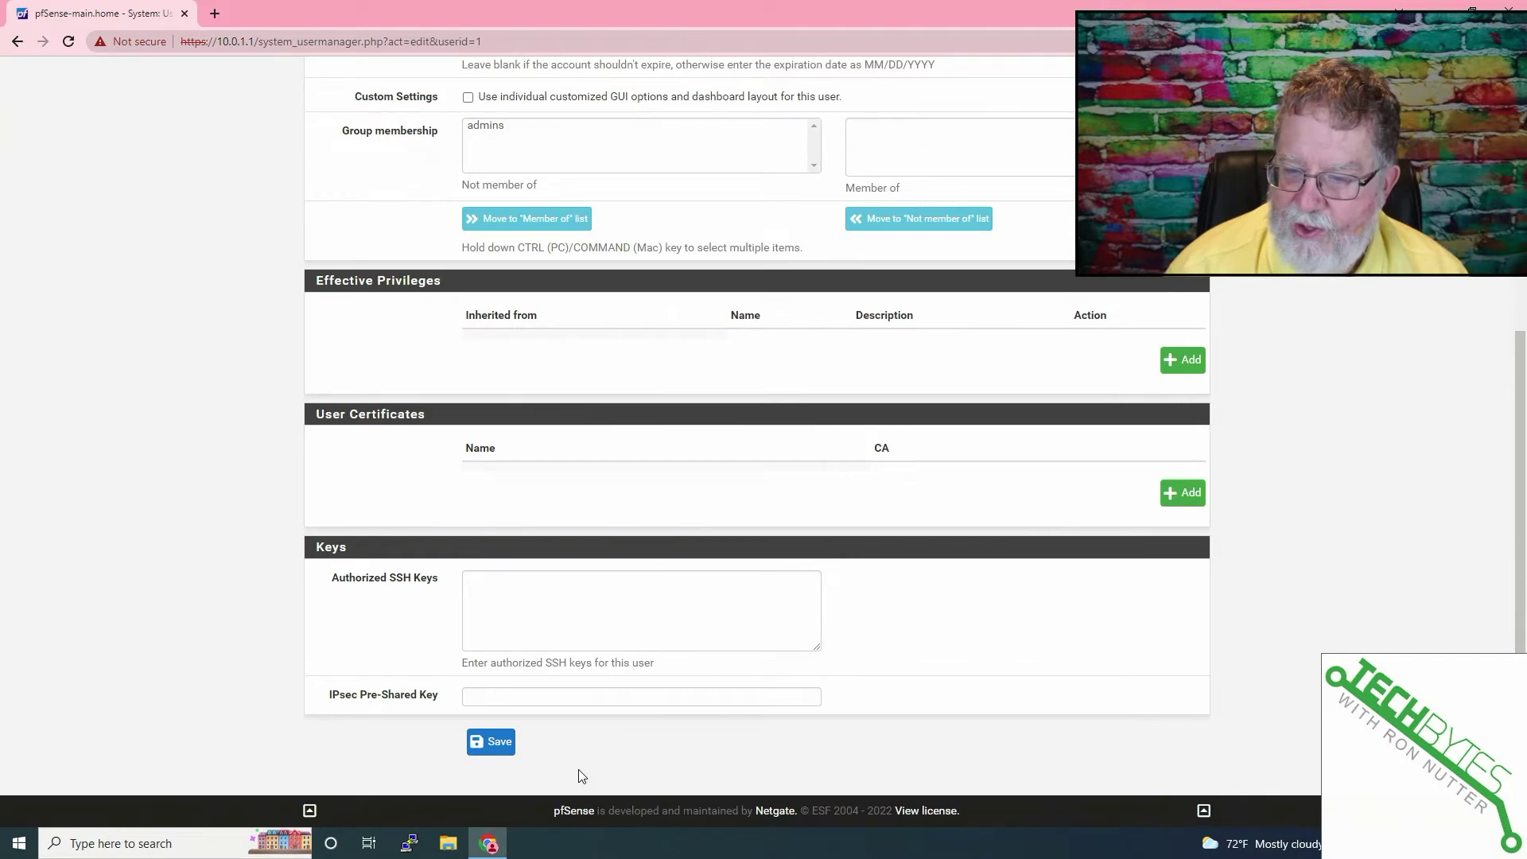
click(501, 751)
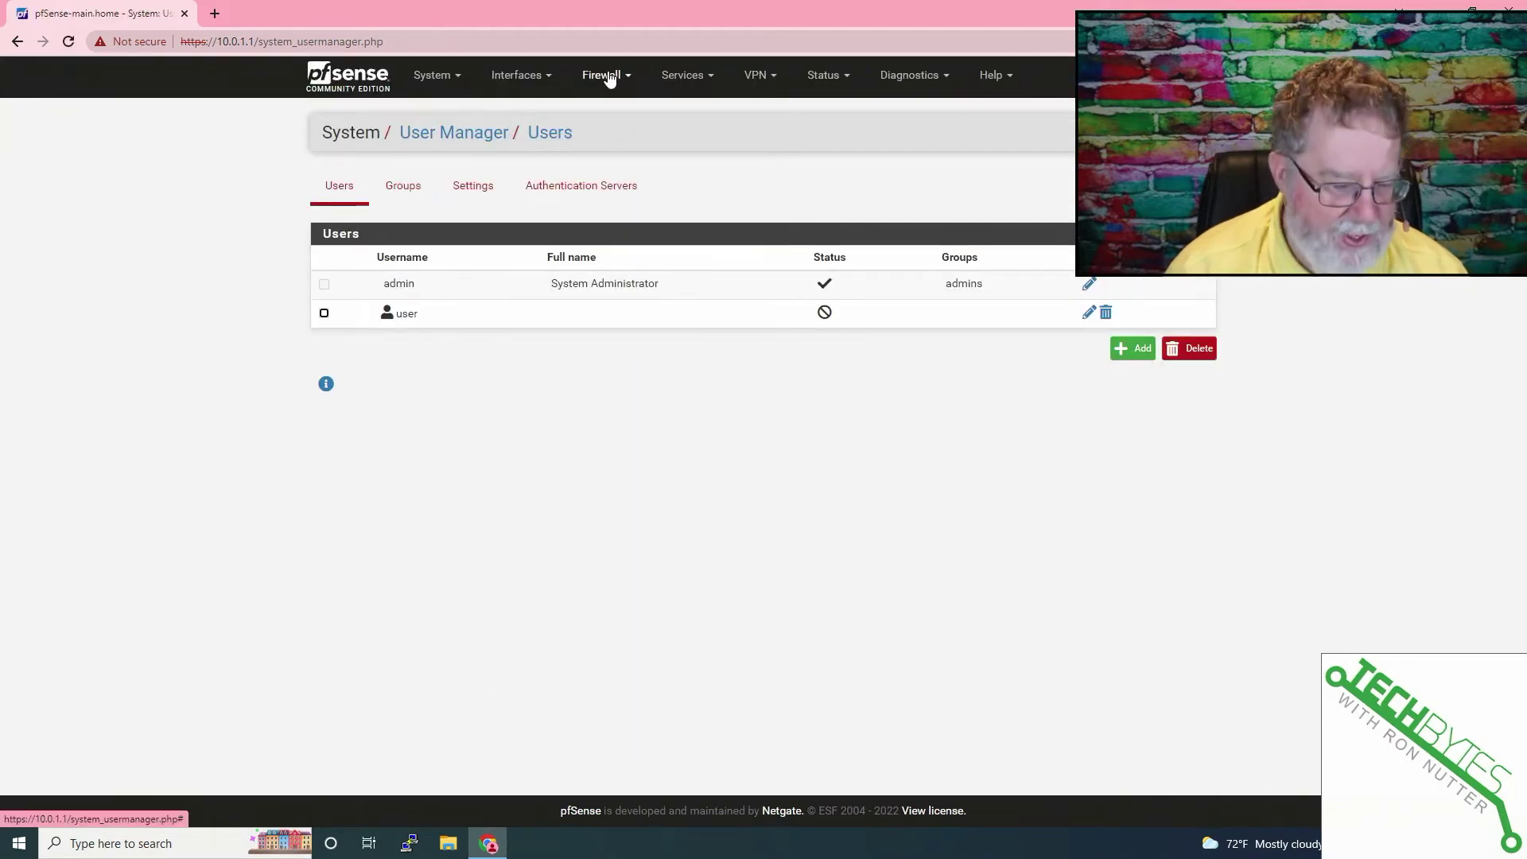
Change the user of the "shutdown -r now" cron schedule to "user" and save it.
click(669, 77)
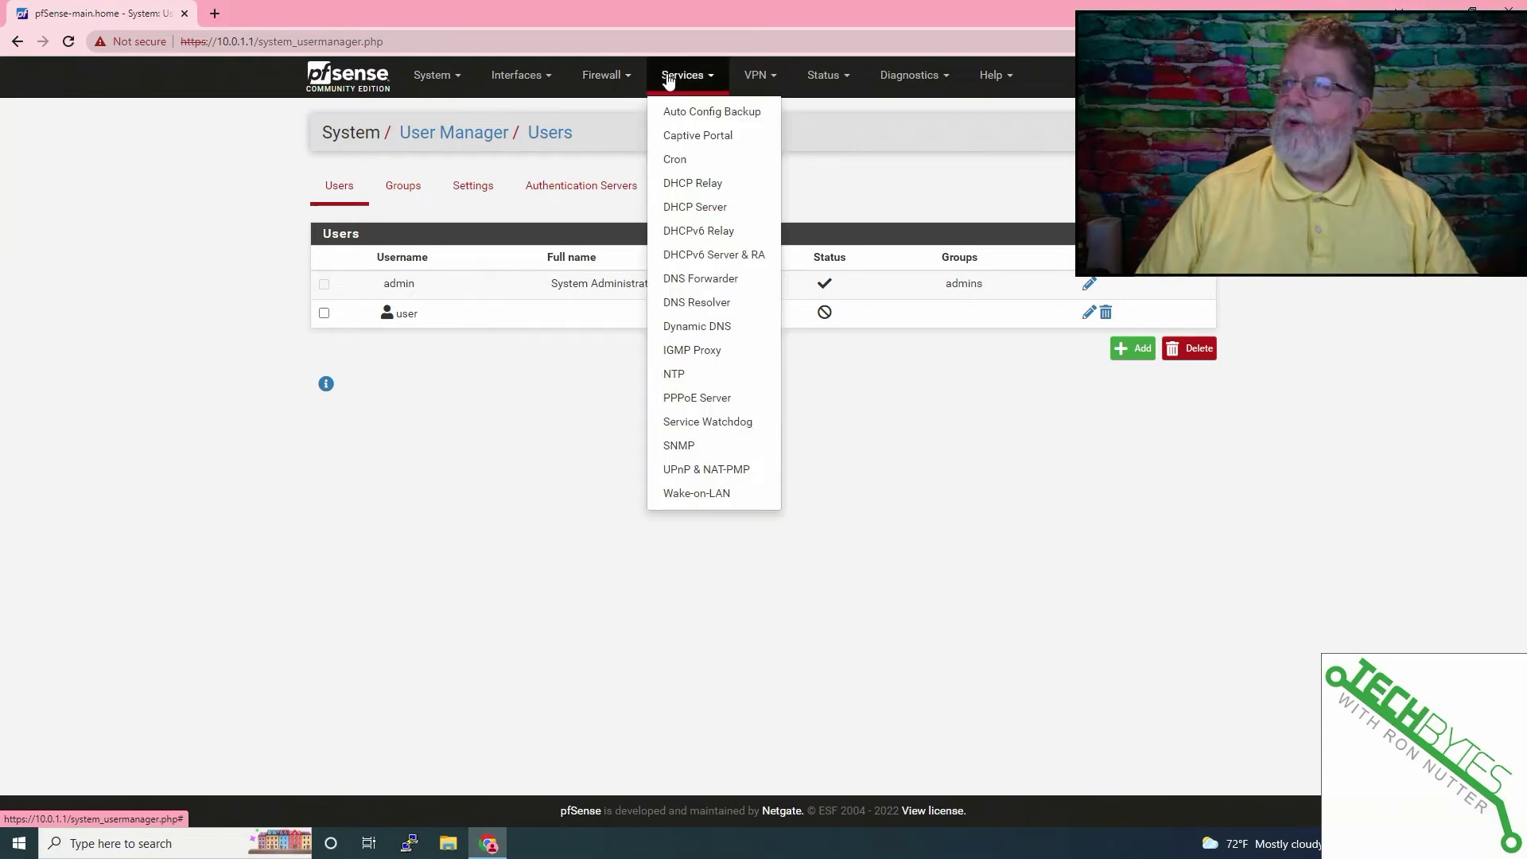
click(1141, 610)
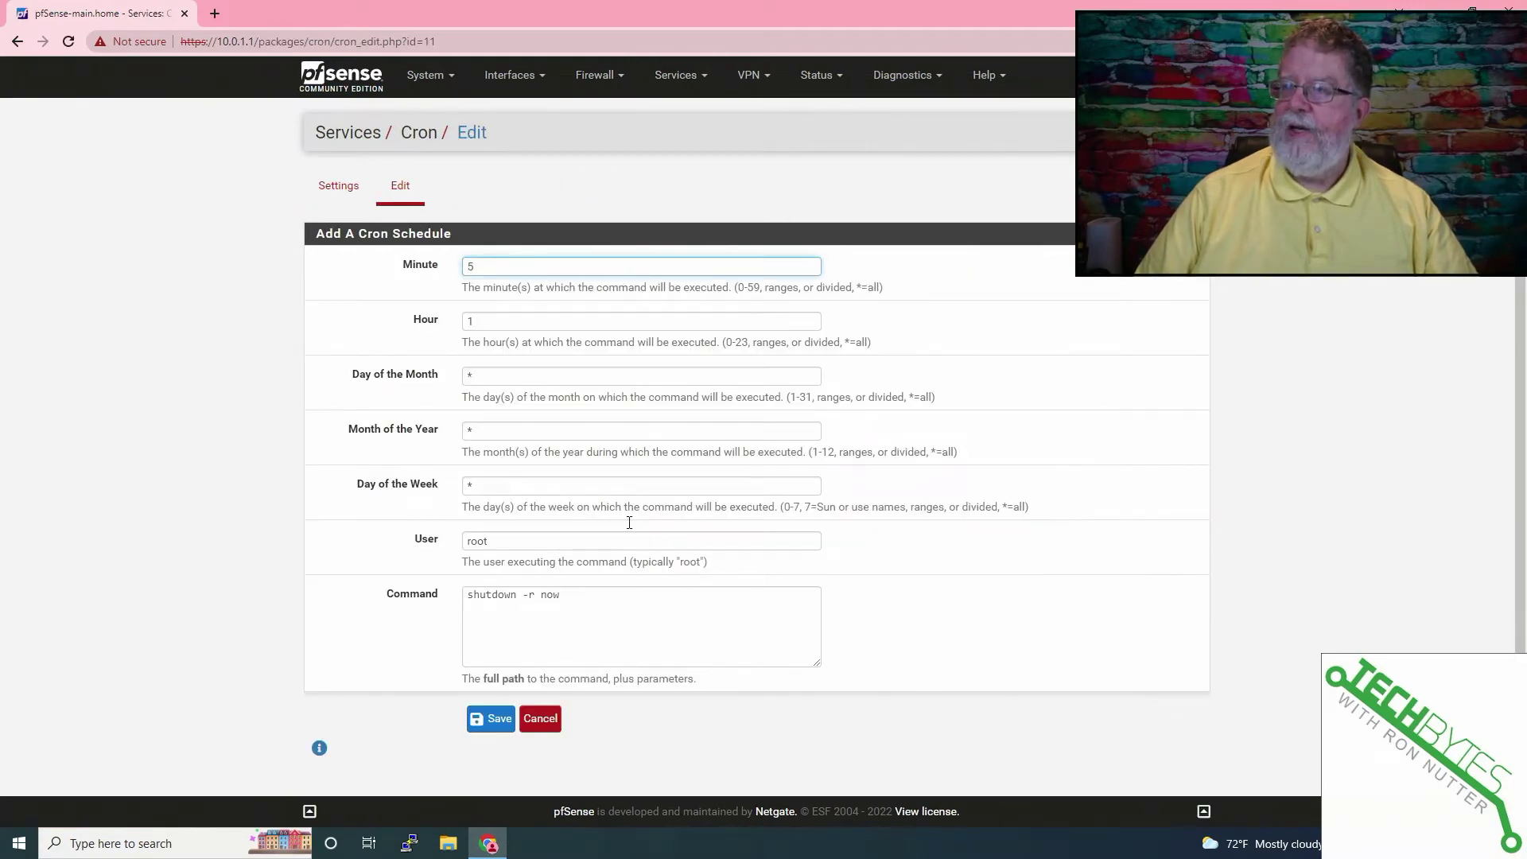
drag(539, 539, 291, 550)
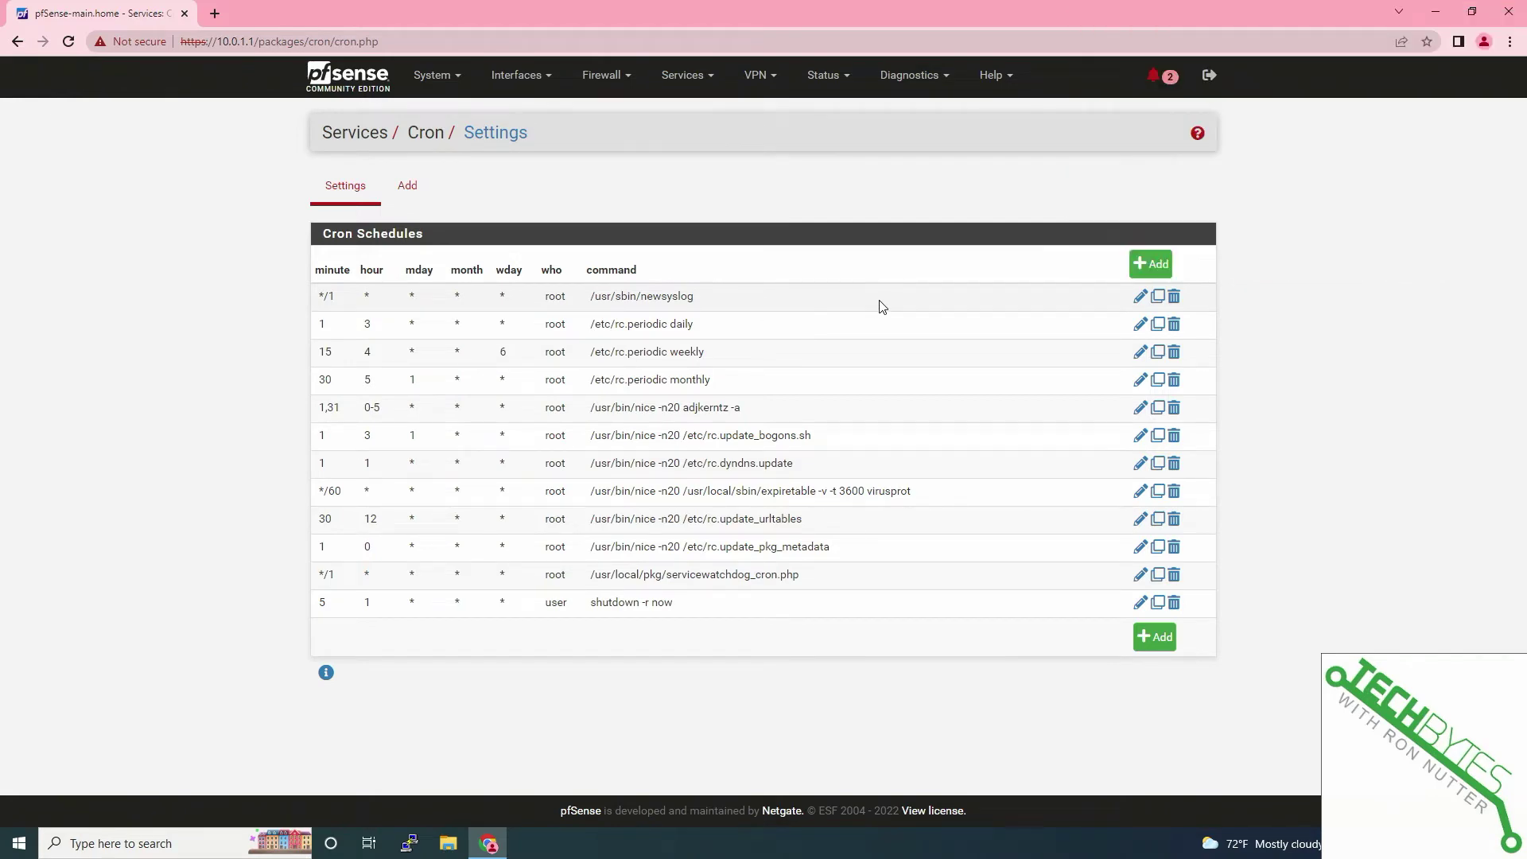
Execute the shell command "ifconfig" from the diagnostics command prompt to examine the network interfaces.
click(908, 77)
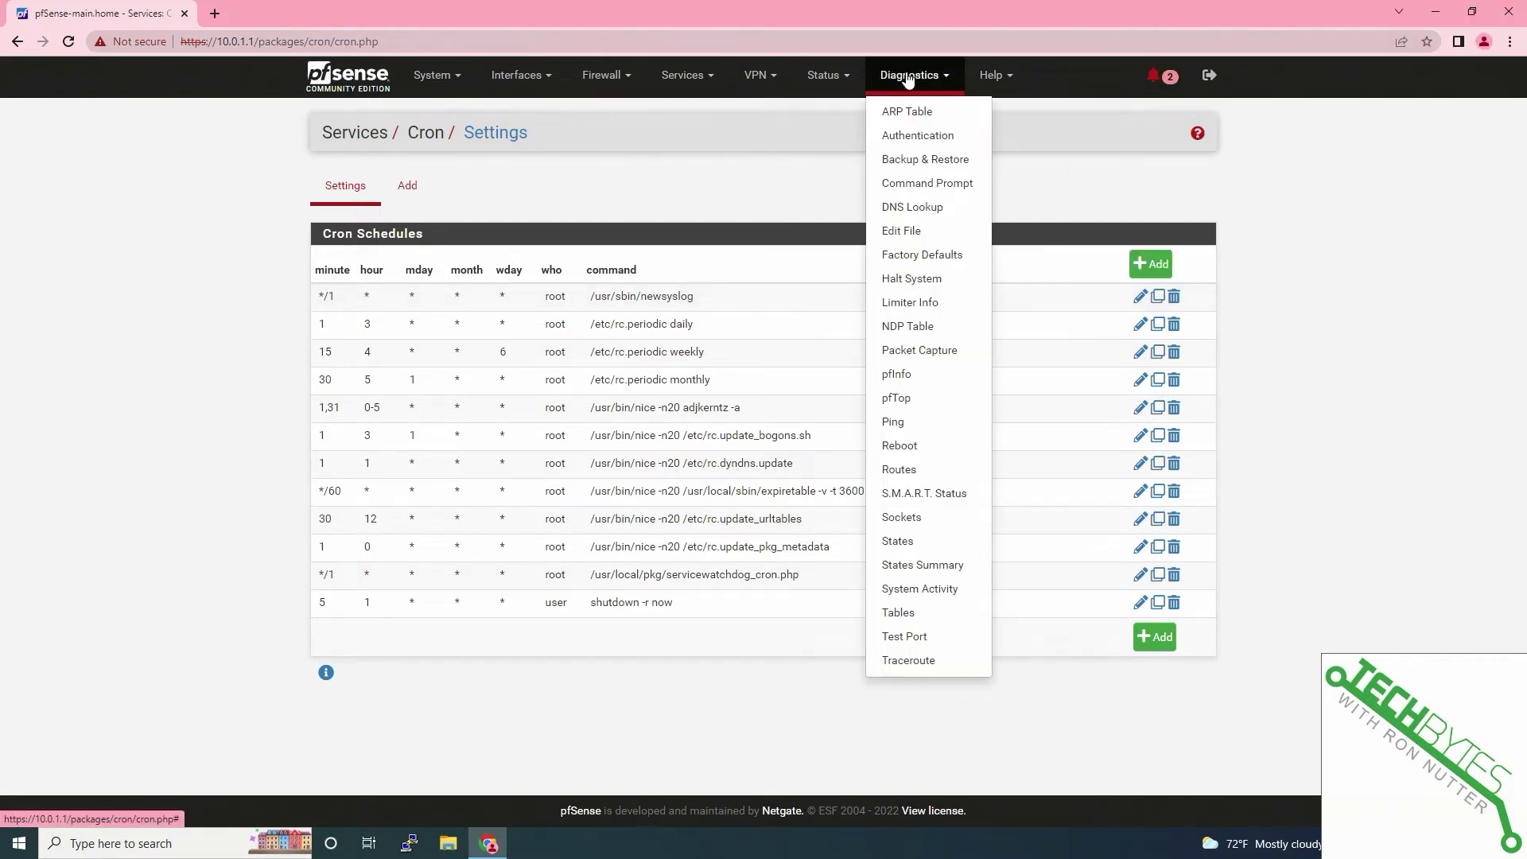
click(907, 185)
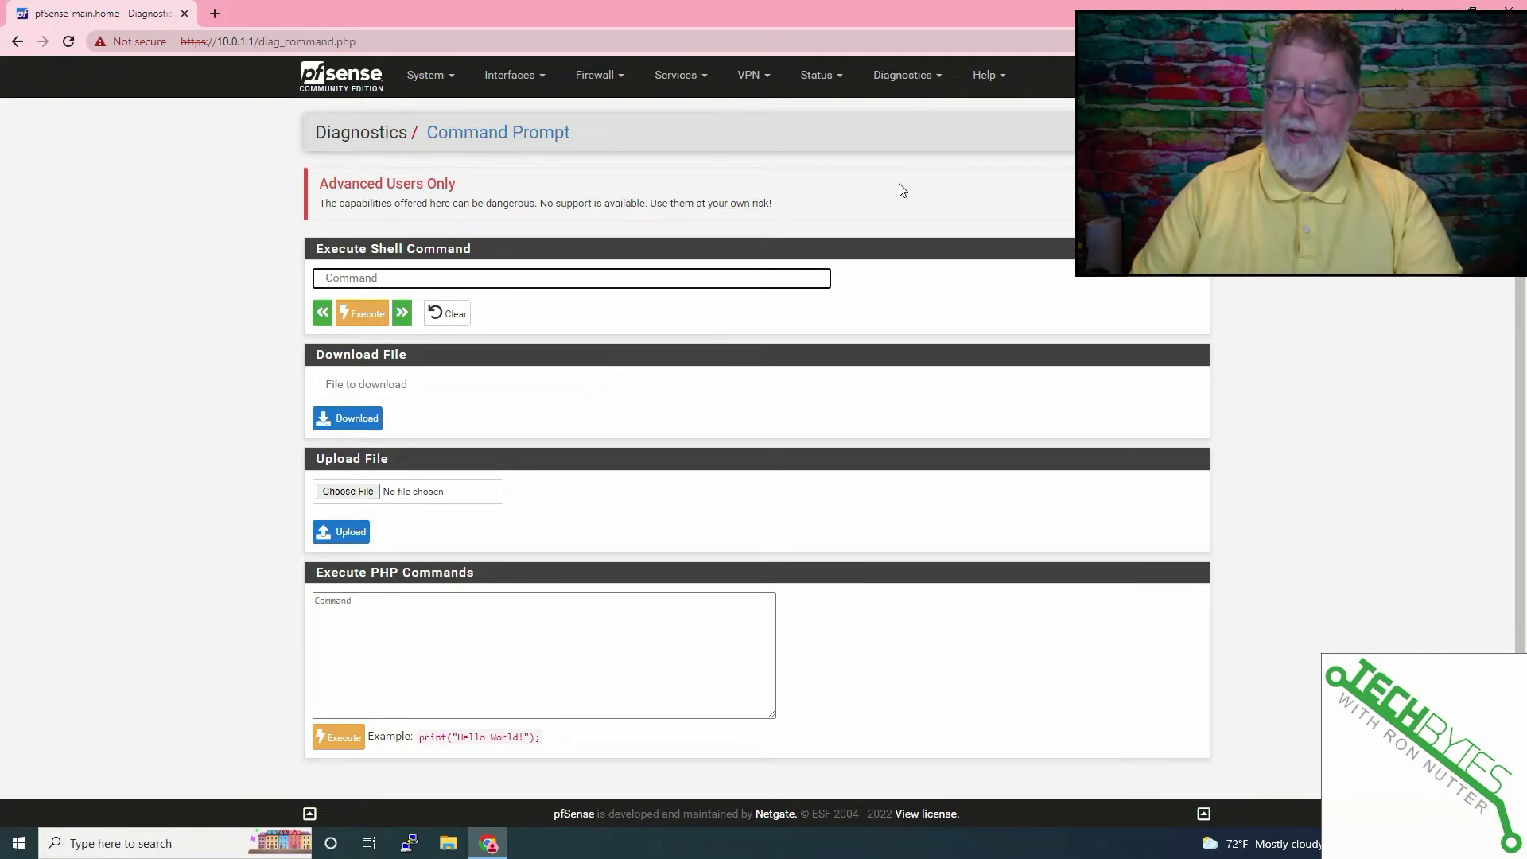
text(ifconfig)
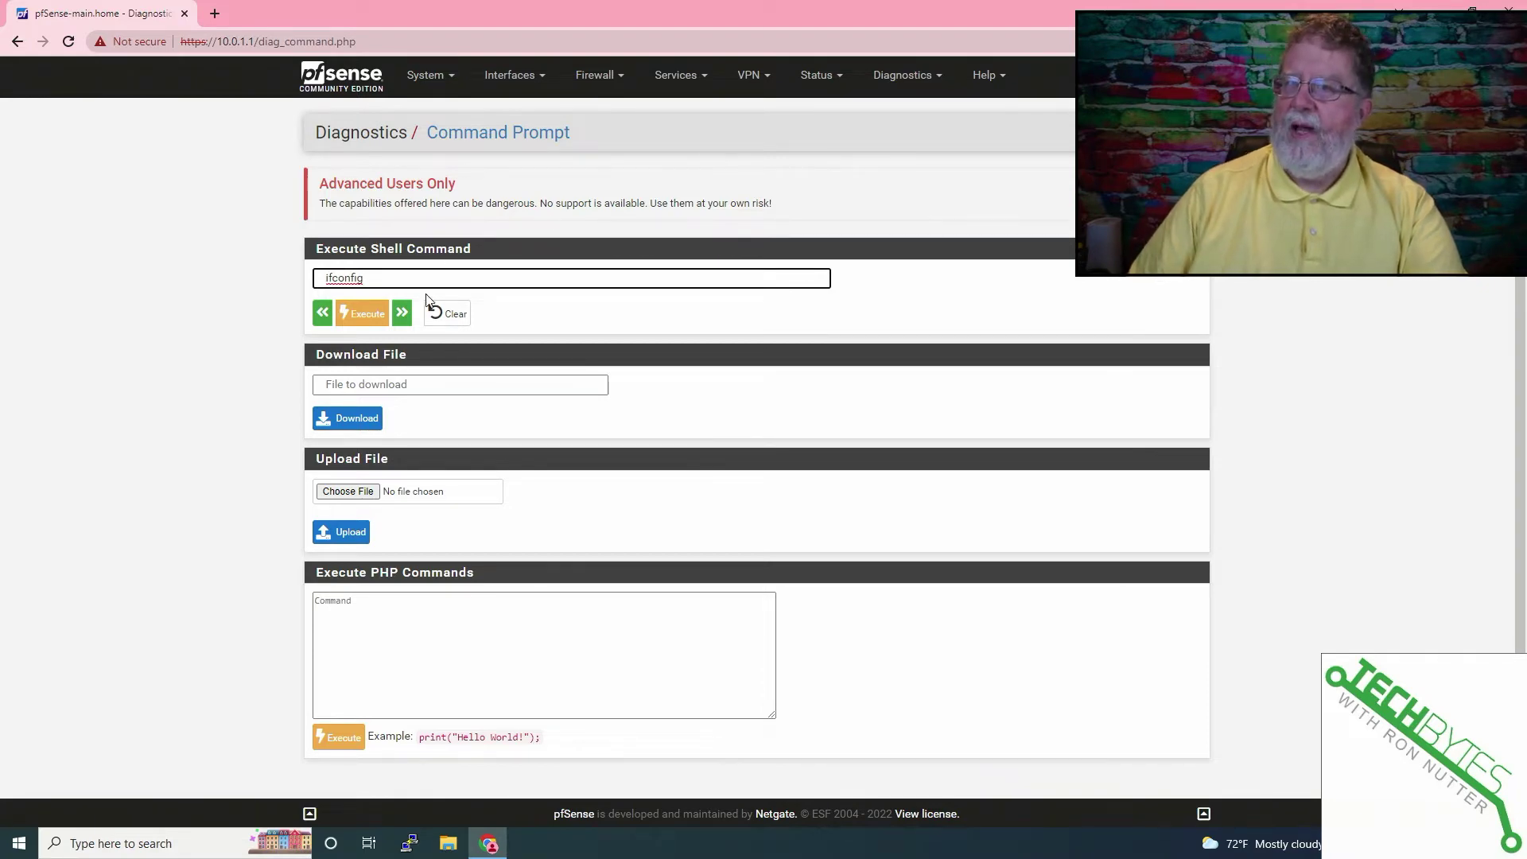
click(369, 316)
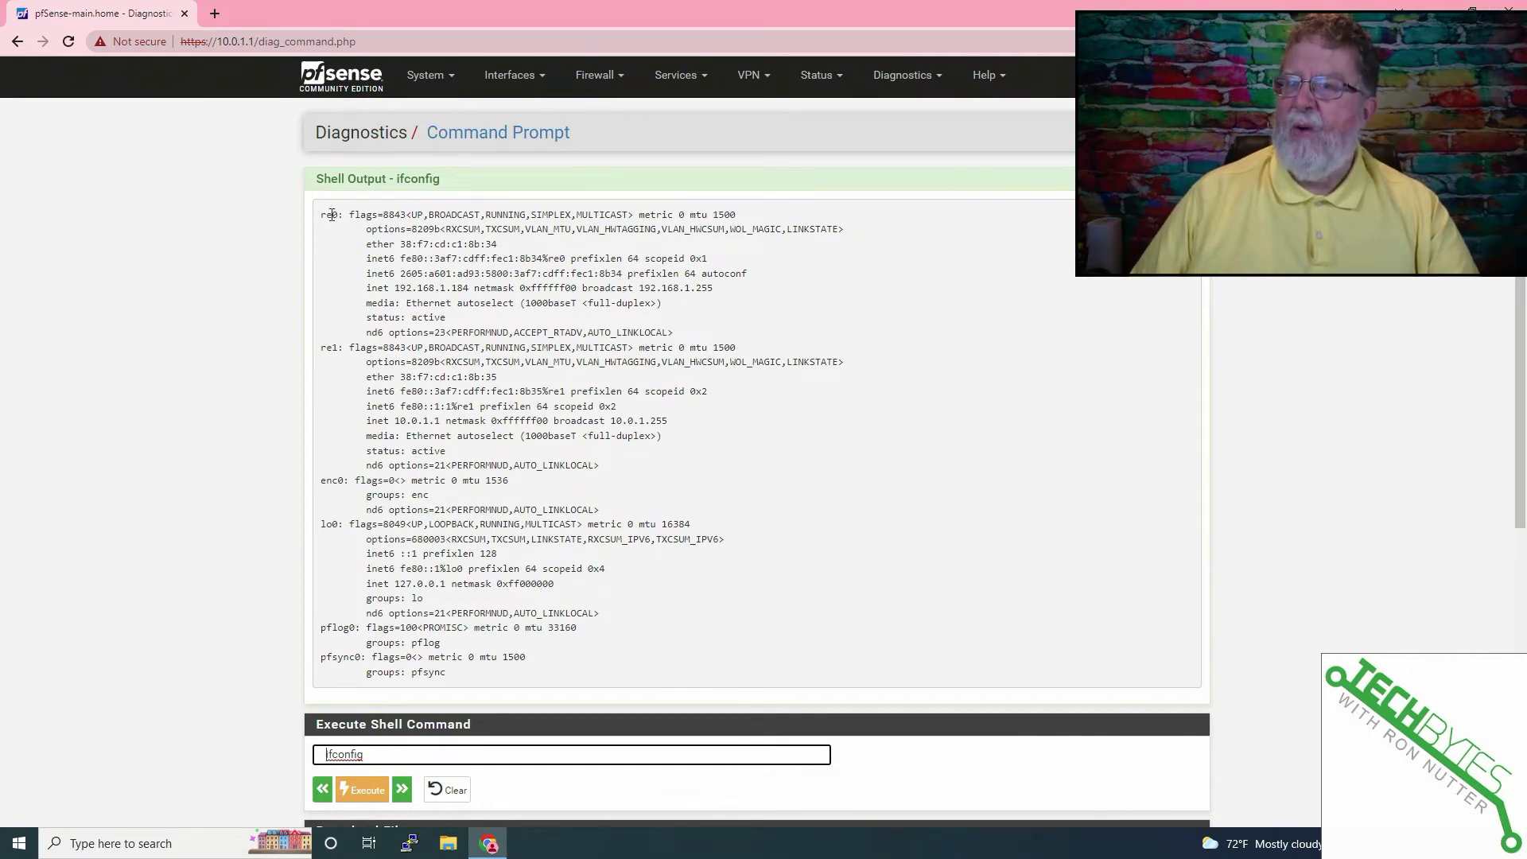
Start a new cron schedule and set its time to minute 5 of hour 22.
click(671, 80)
click(678, 160)
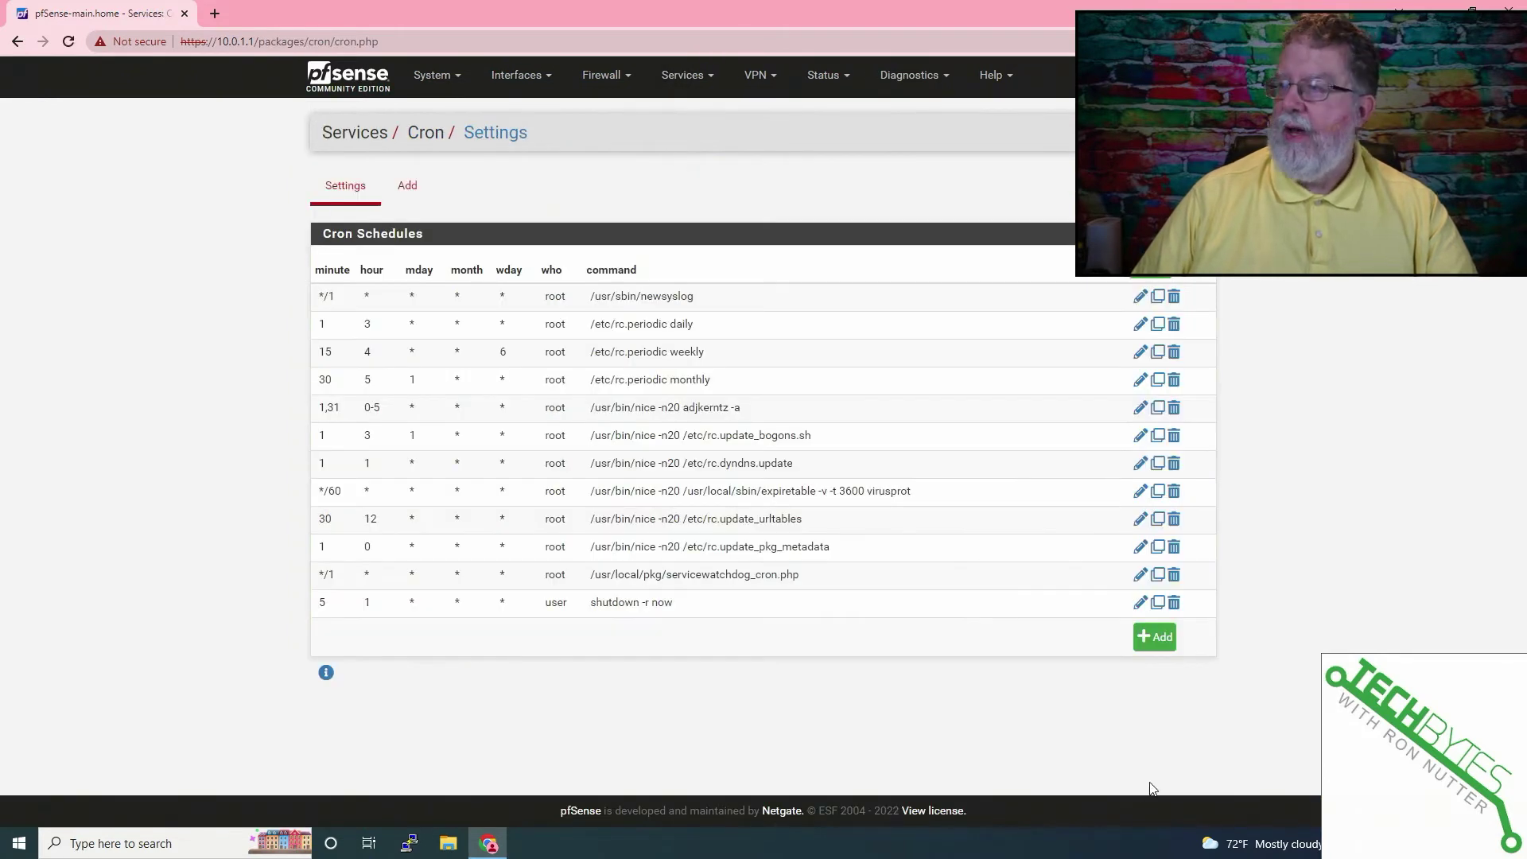
click(1157, 637)
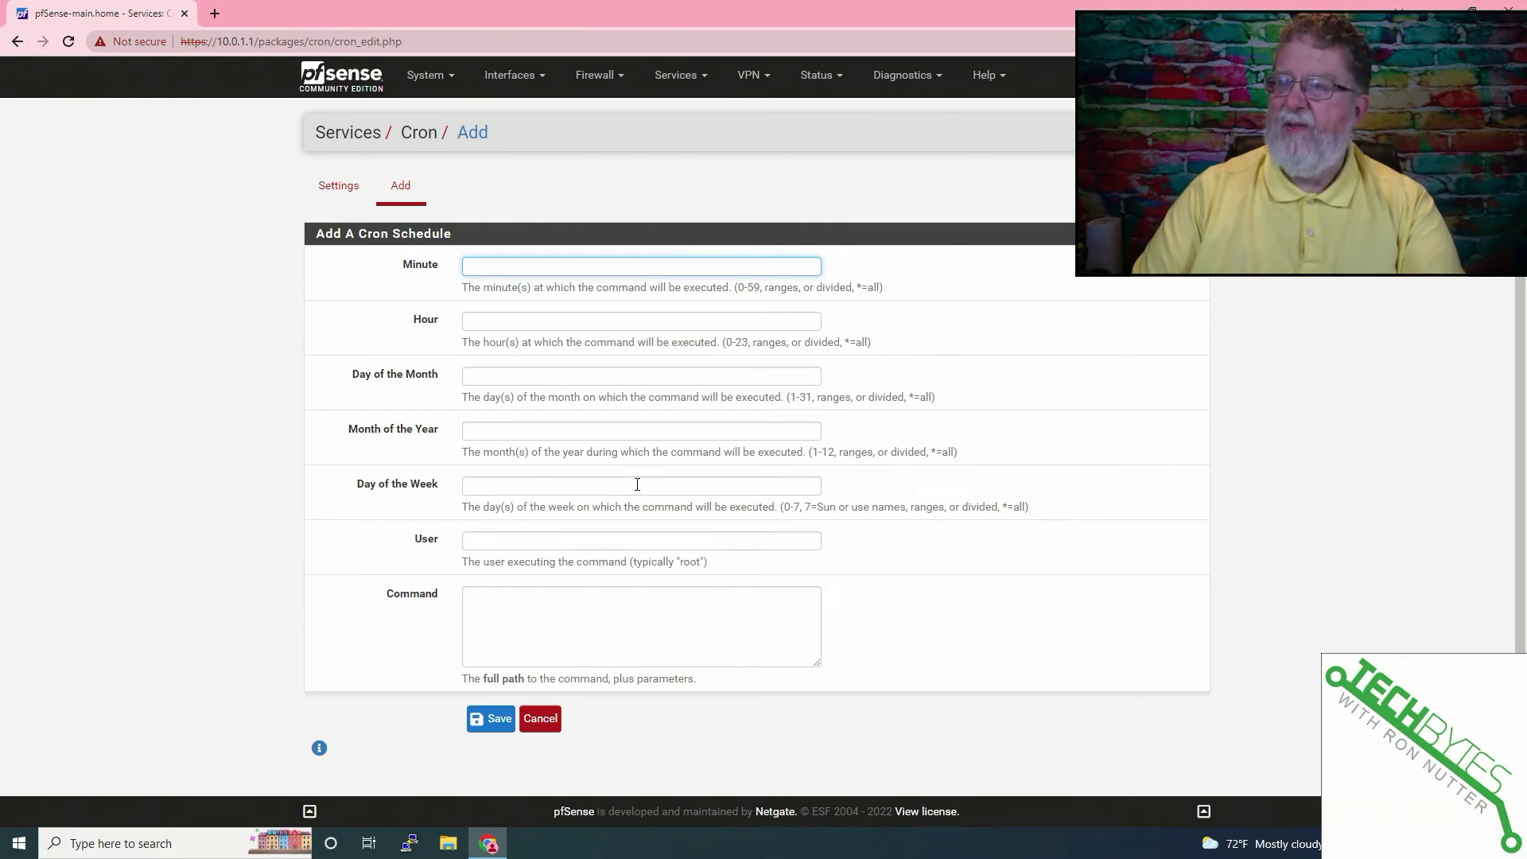
key(Tab)
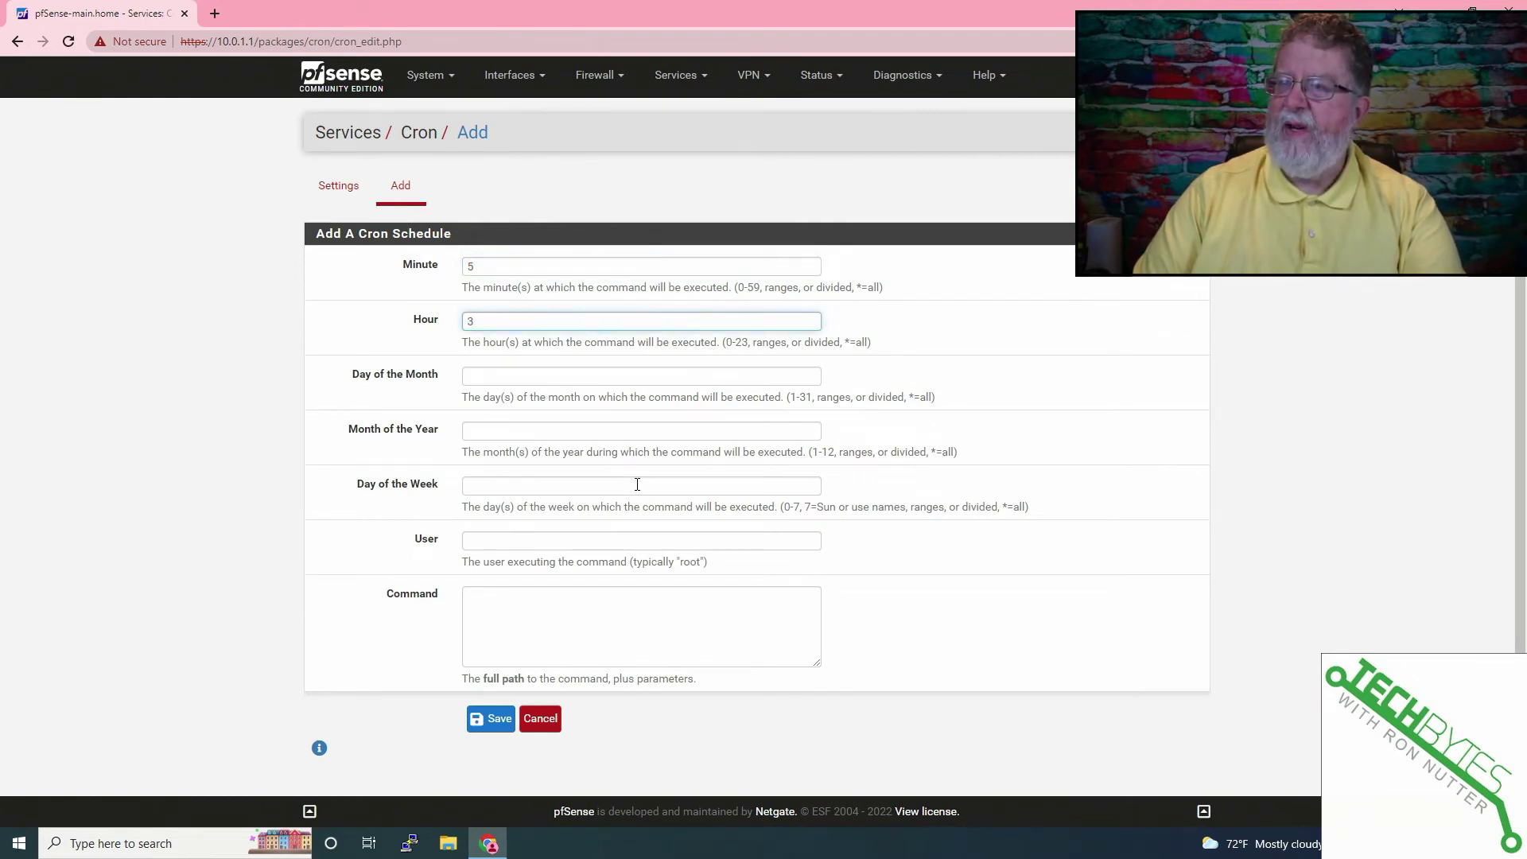
key(BackSpace)
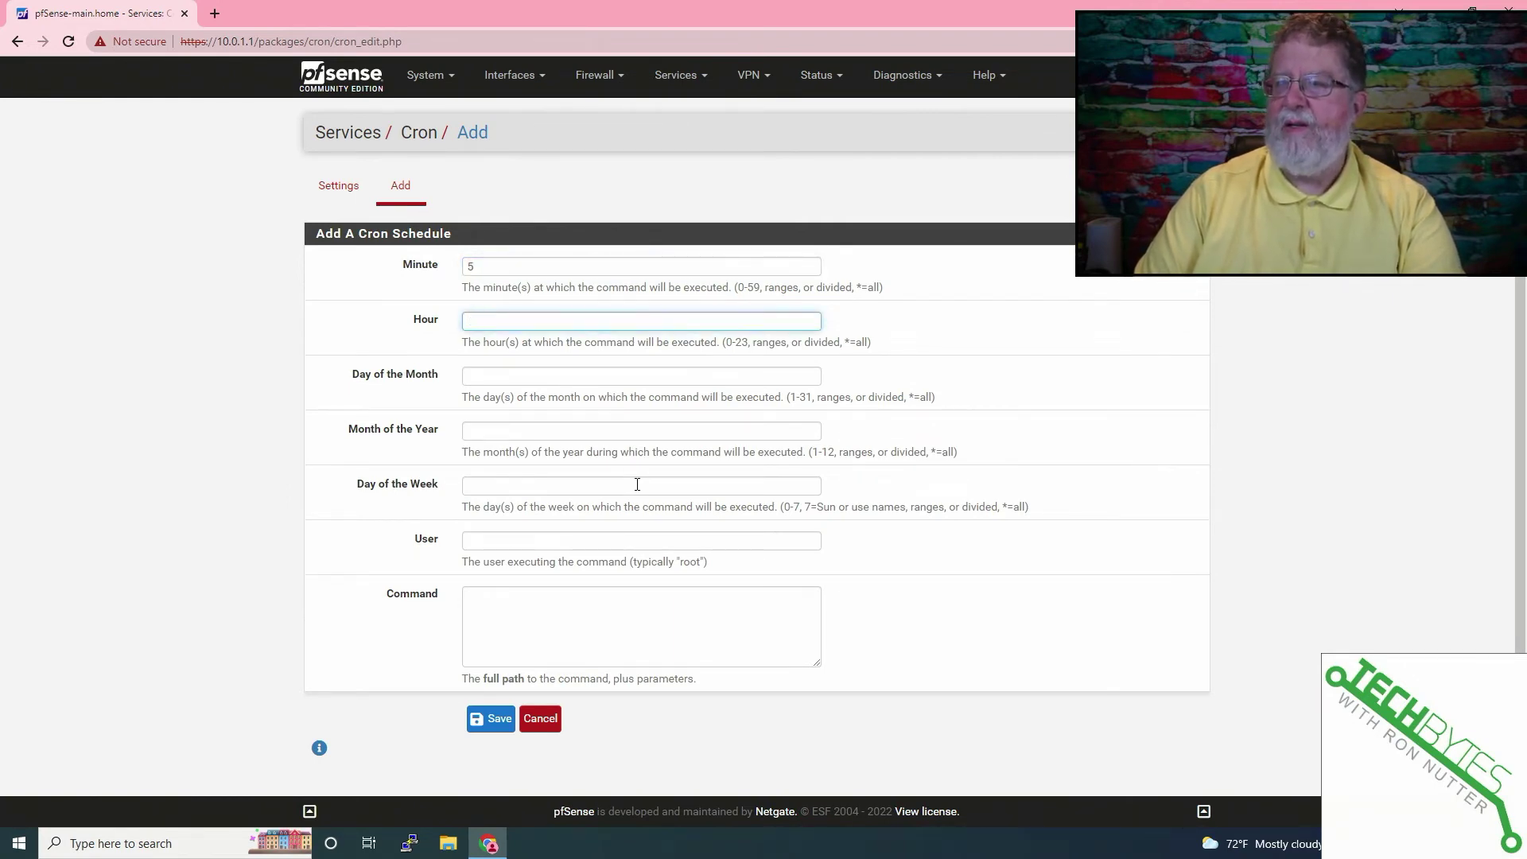
text(22)
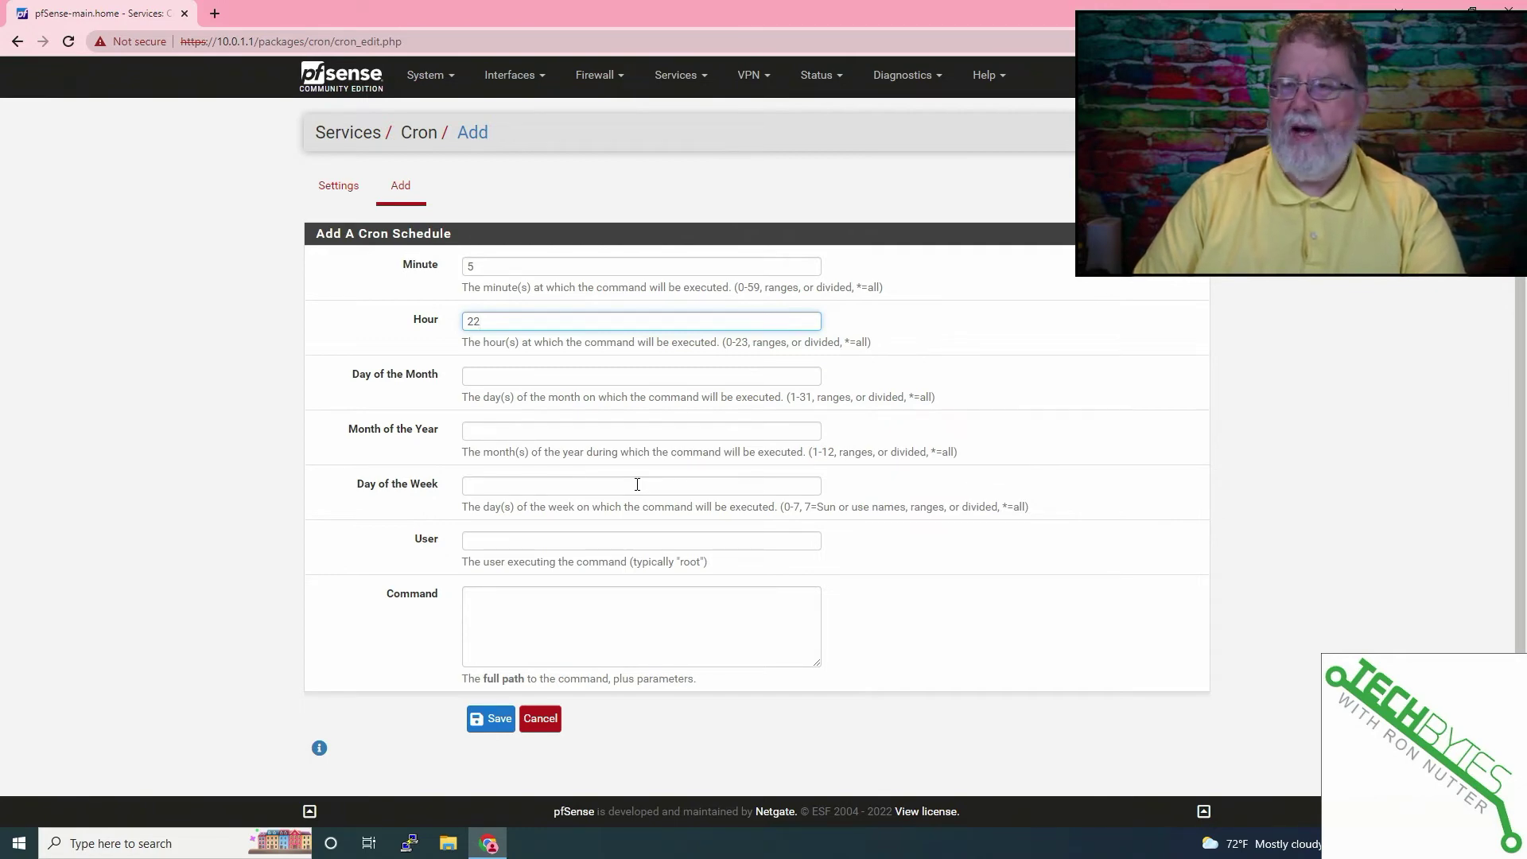
Set the new schedule's day of the month, month and day of the week to * and its user to root.
key(Tab)
key(Tab)
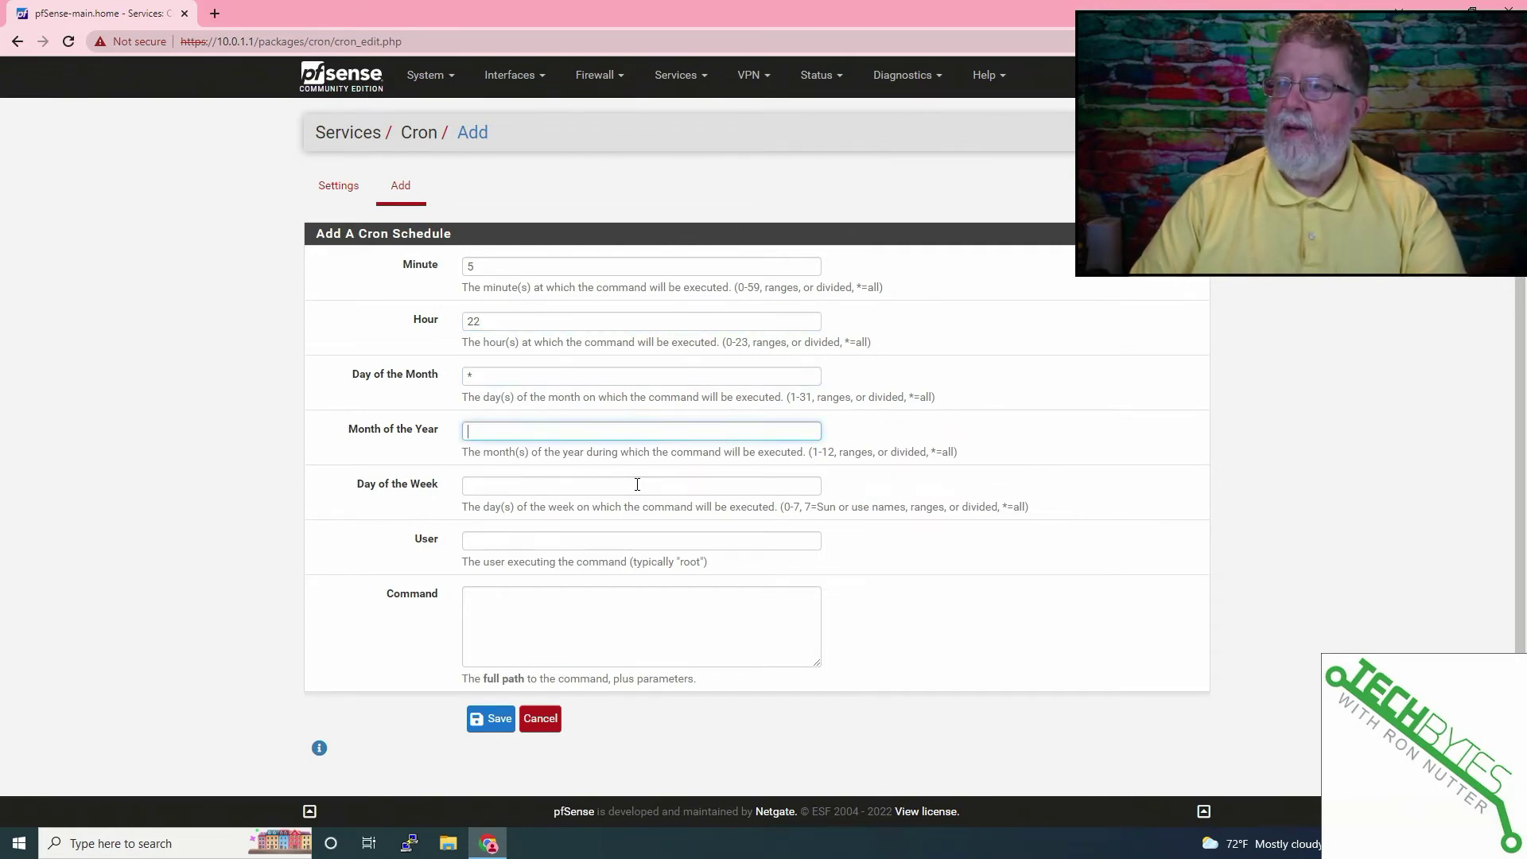
key(Tab)
key(Tab)
text(root)
key(Tab)
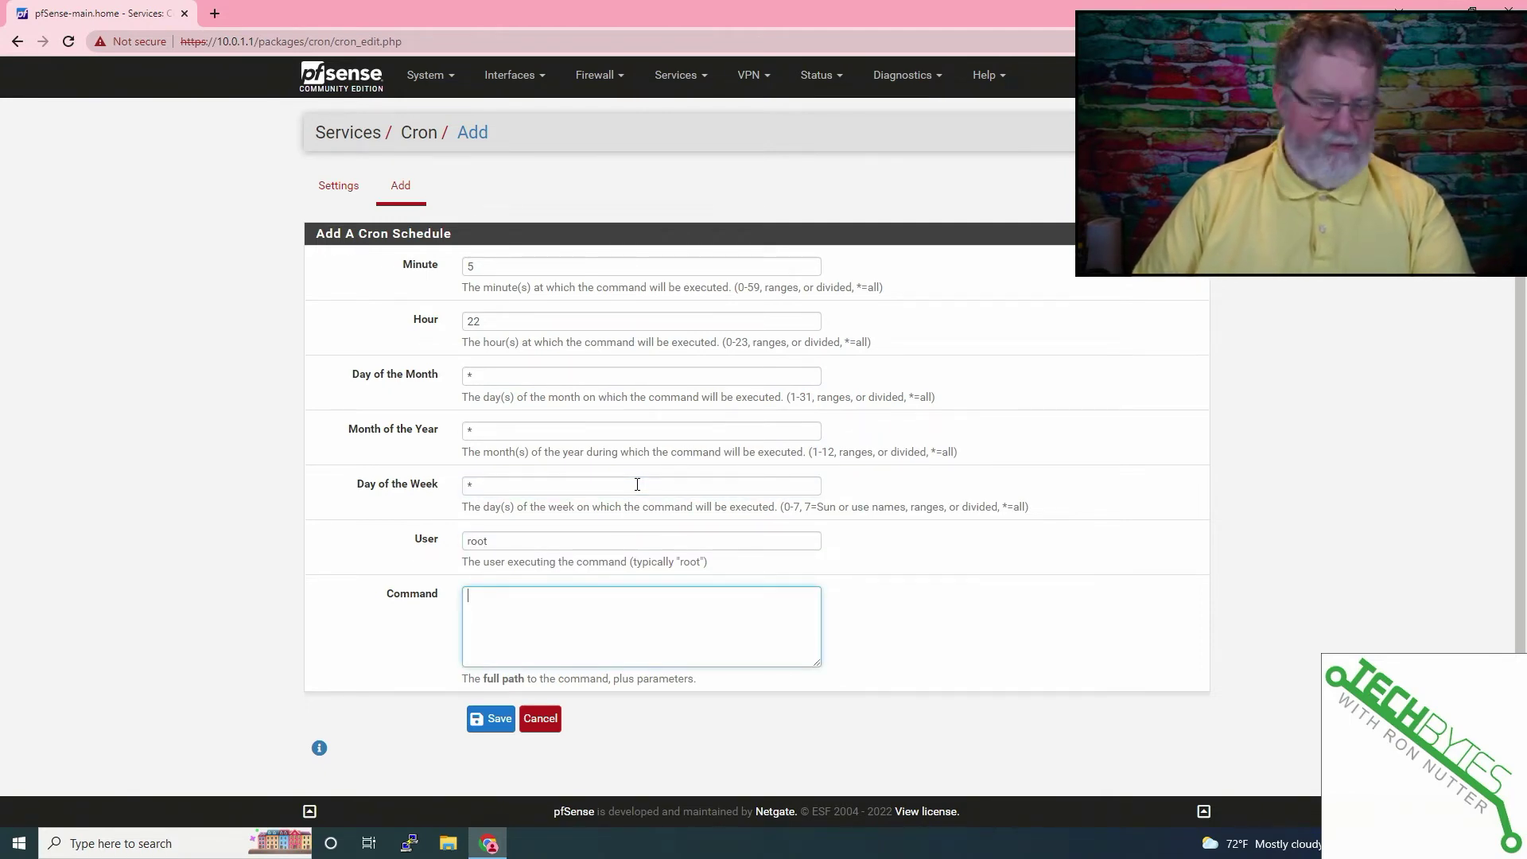
Enter the command "/sbin/ifconfig re0 down", save the schedule, and reopen it to review and save it as is.
text(/sbin/if)
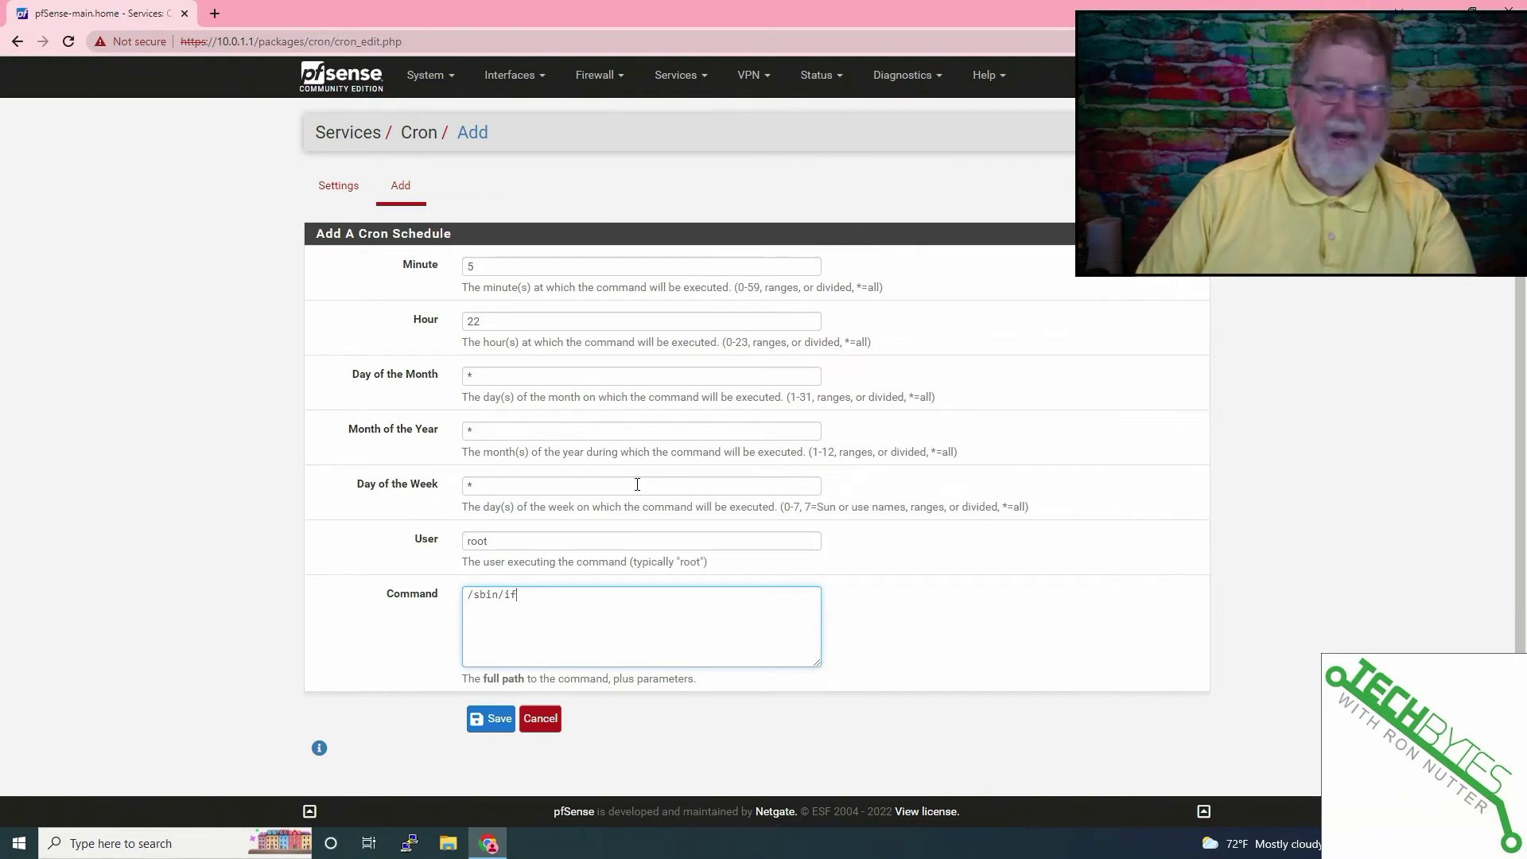
text(config re0 down)
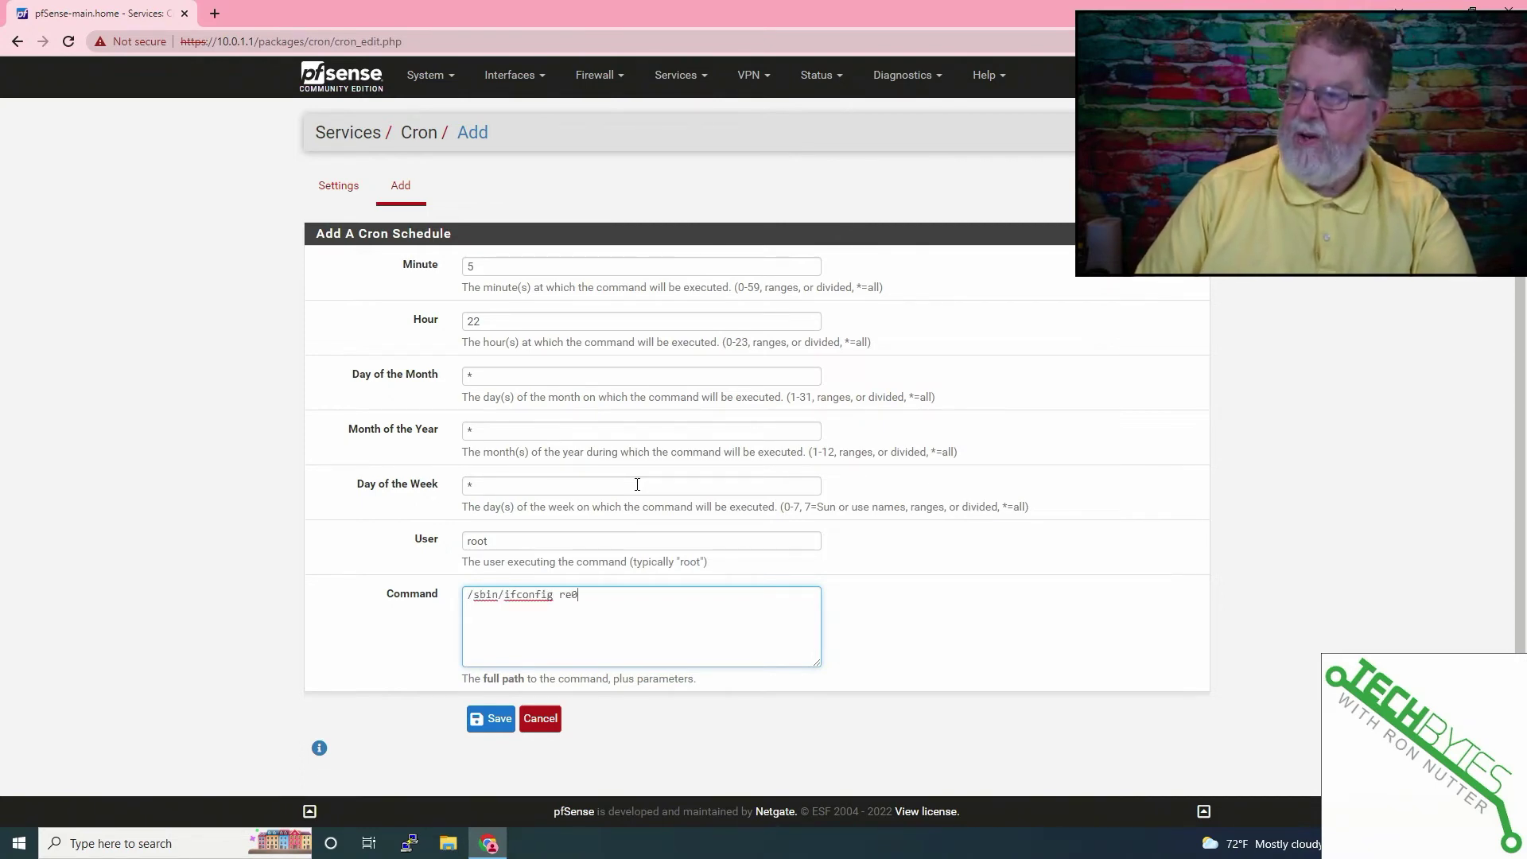
click(492, 719)
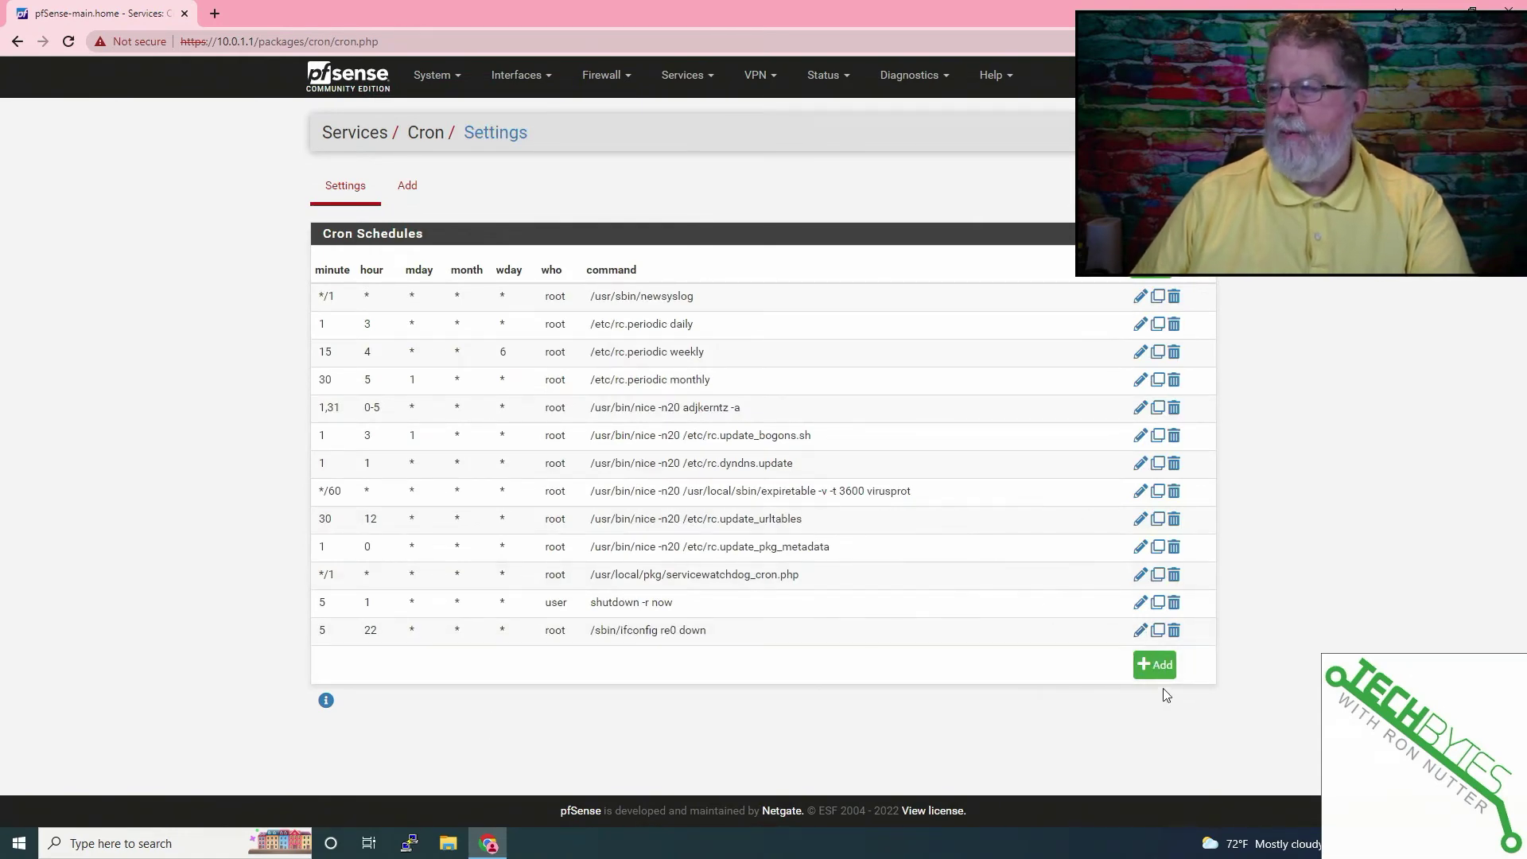
click(1140, 630)
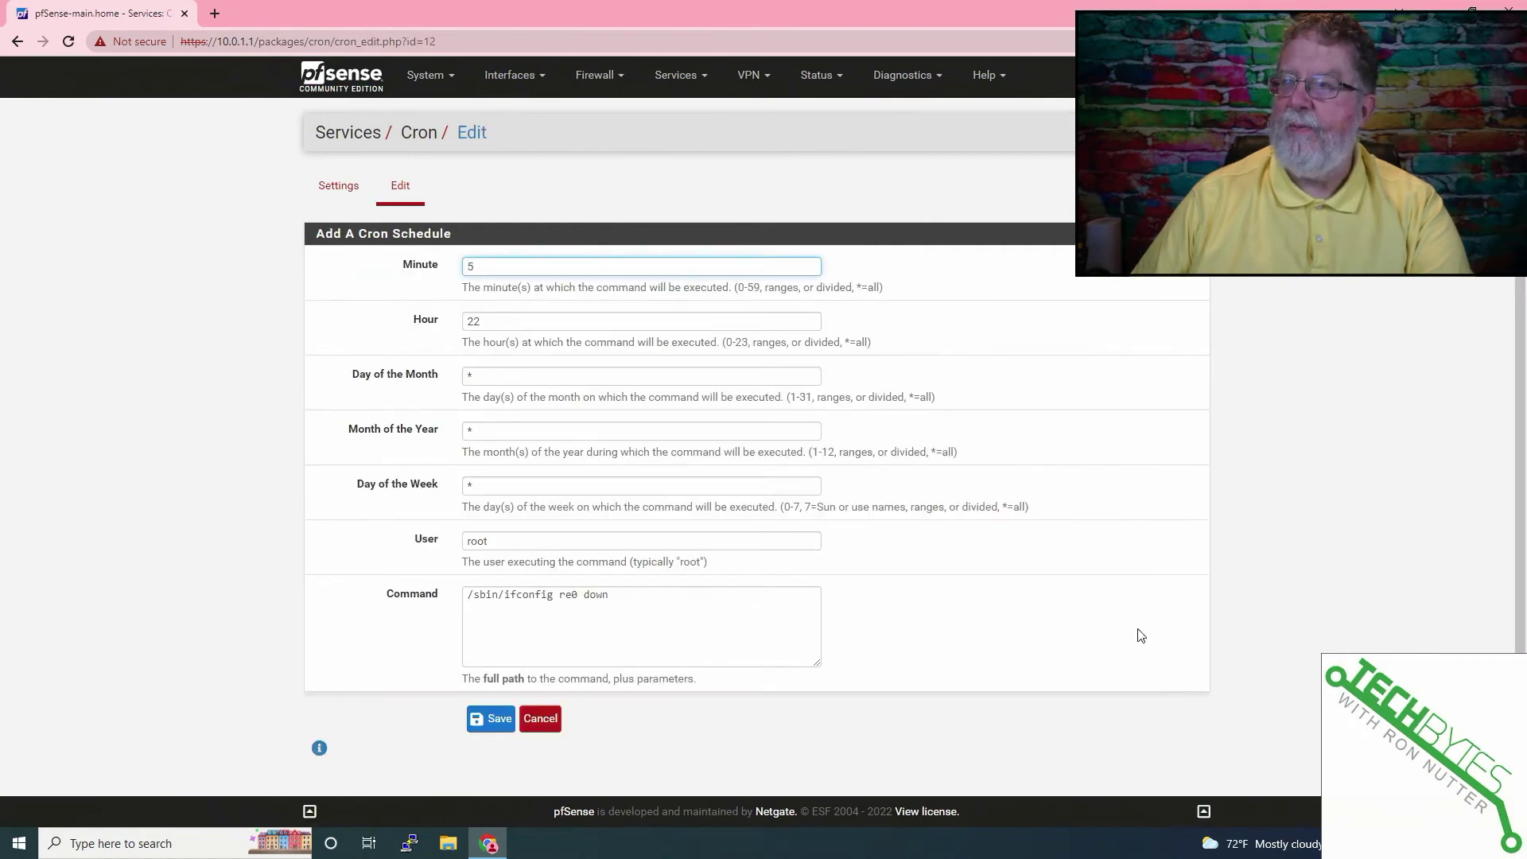
click(499, 720)
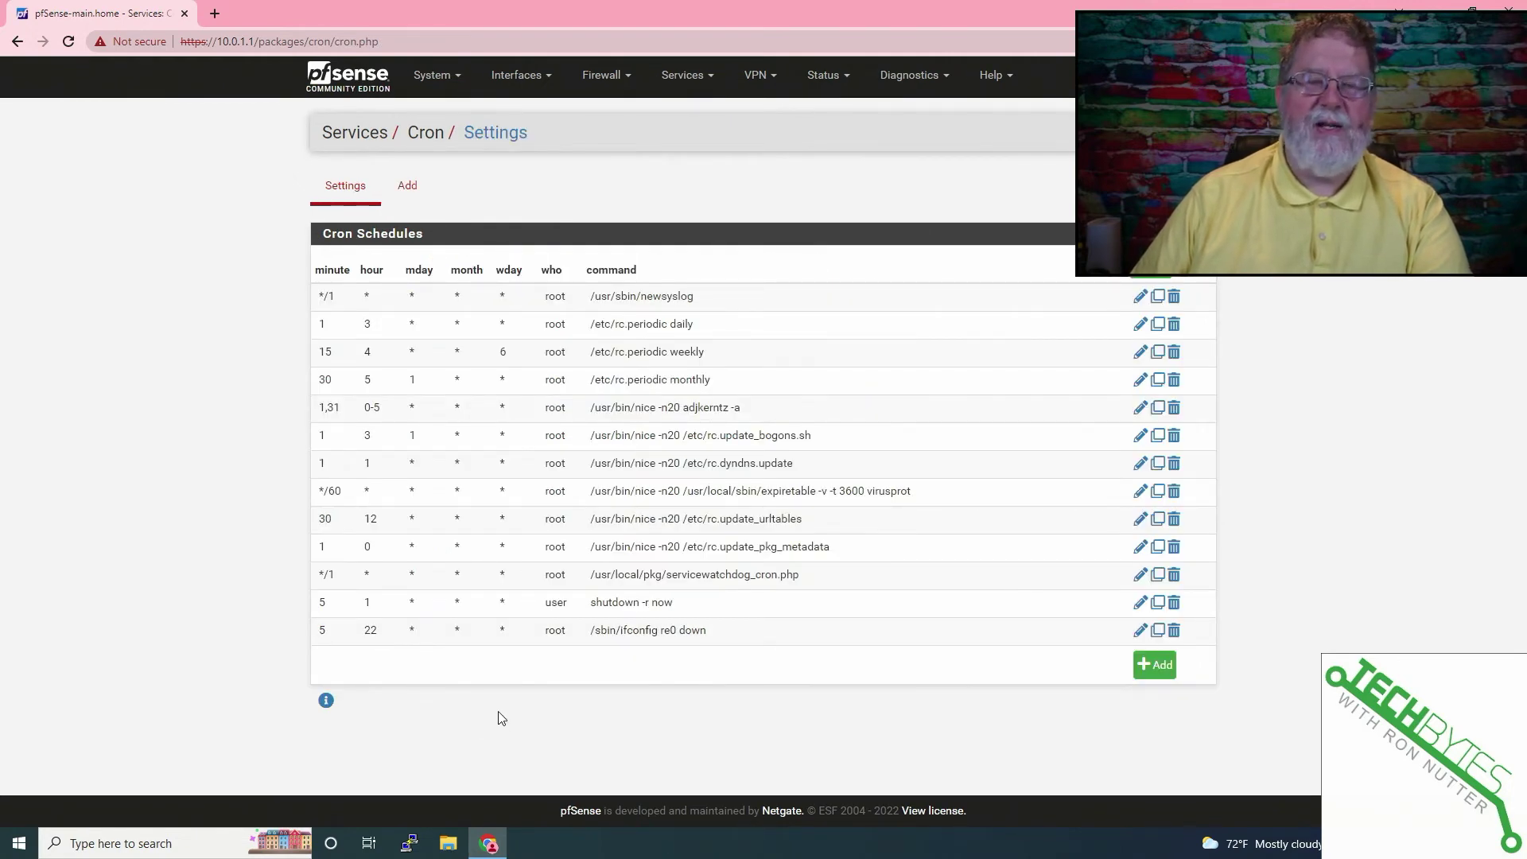
Start another cron schedule and set its time to minute 5 of hour 7.
click(1157, 666)
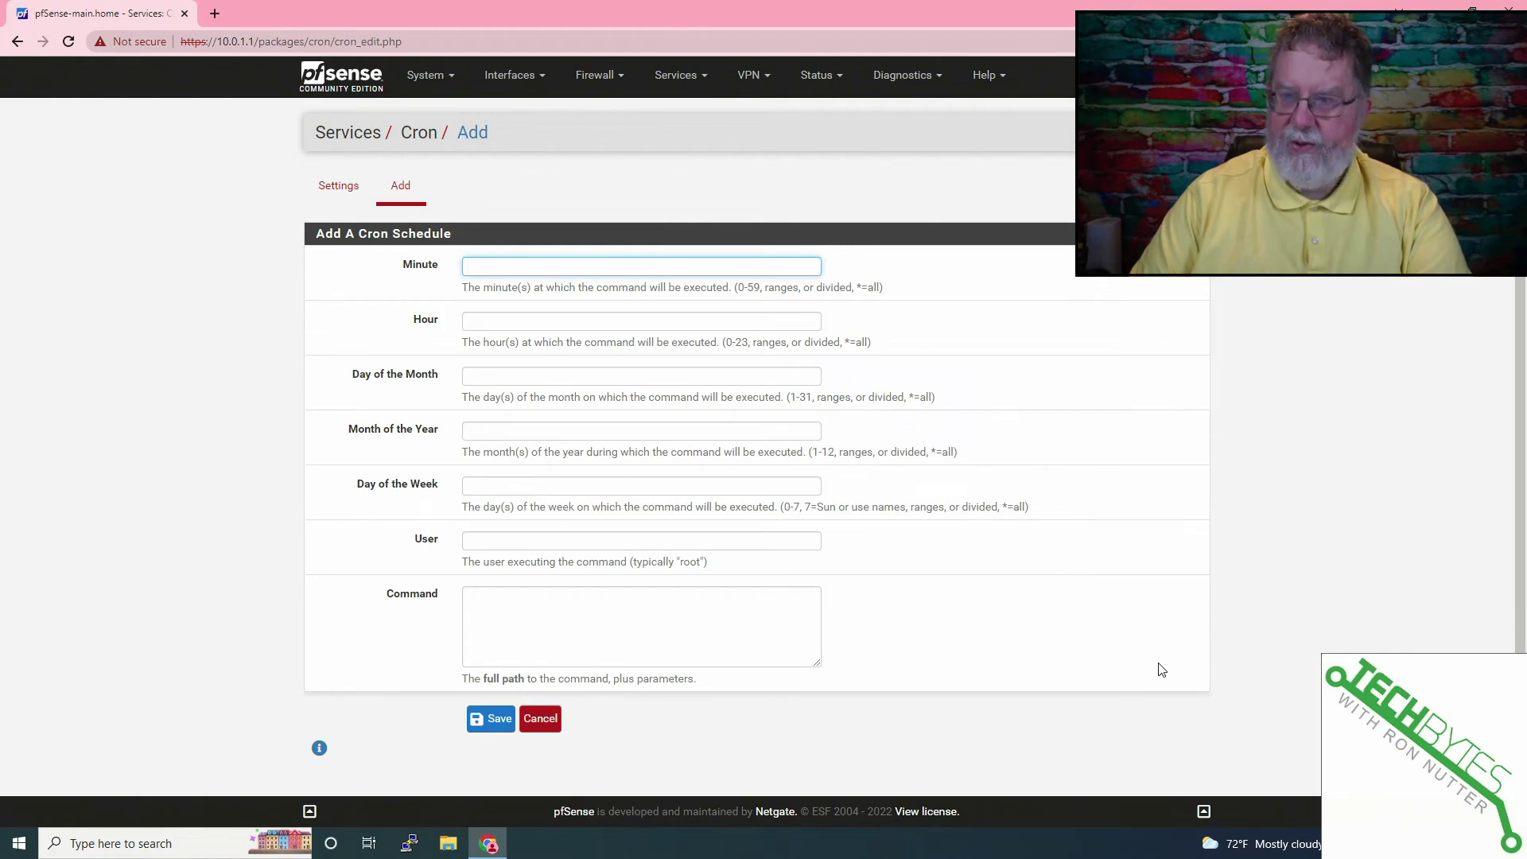
text(5)
key(Tab)
text(7)
Set this schedule's day of the month, month and day of the week to * and its user to root.
key(Tab)
text(*)
key(Tab)
text(*)
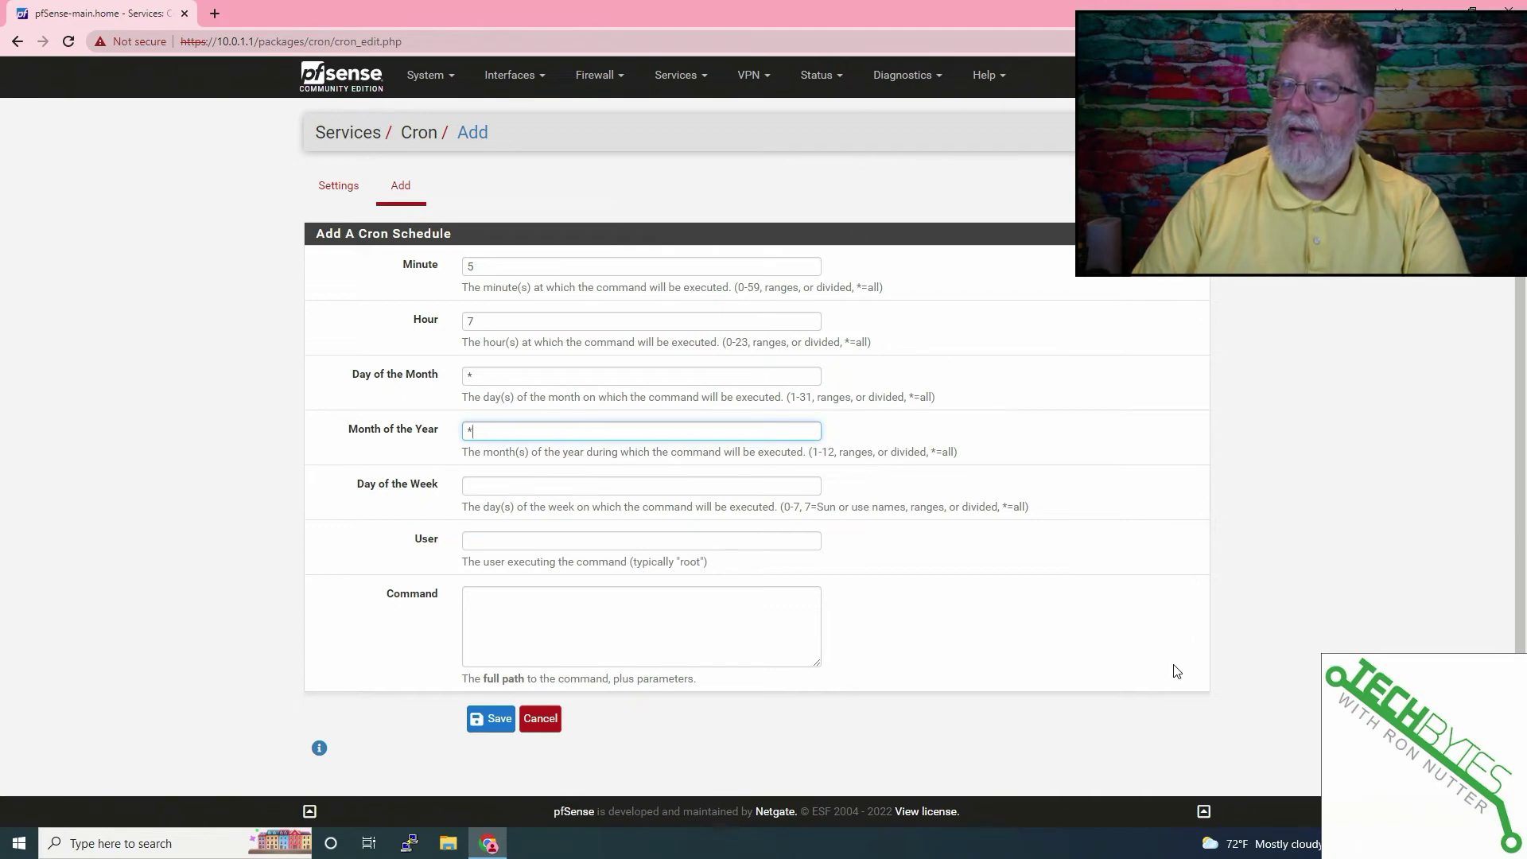
key(Tab)
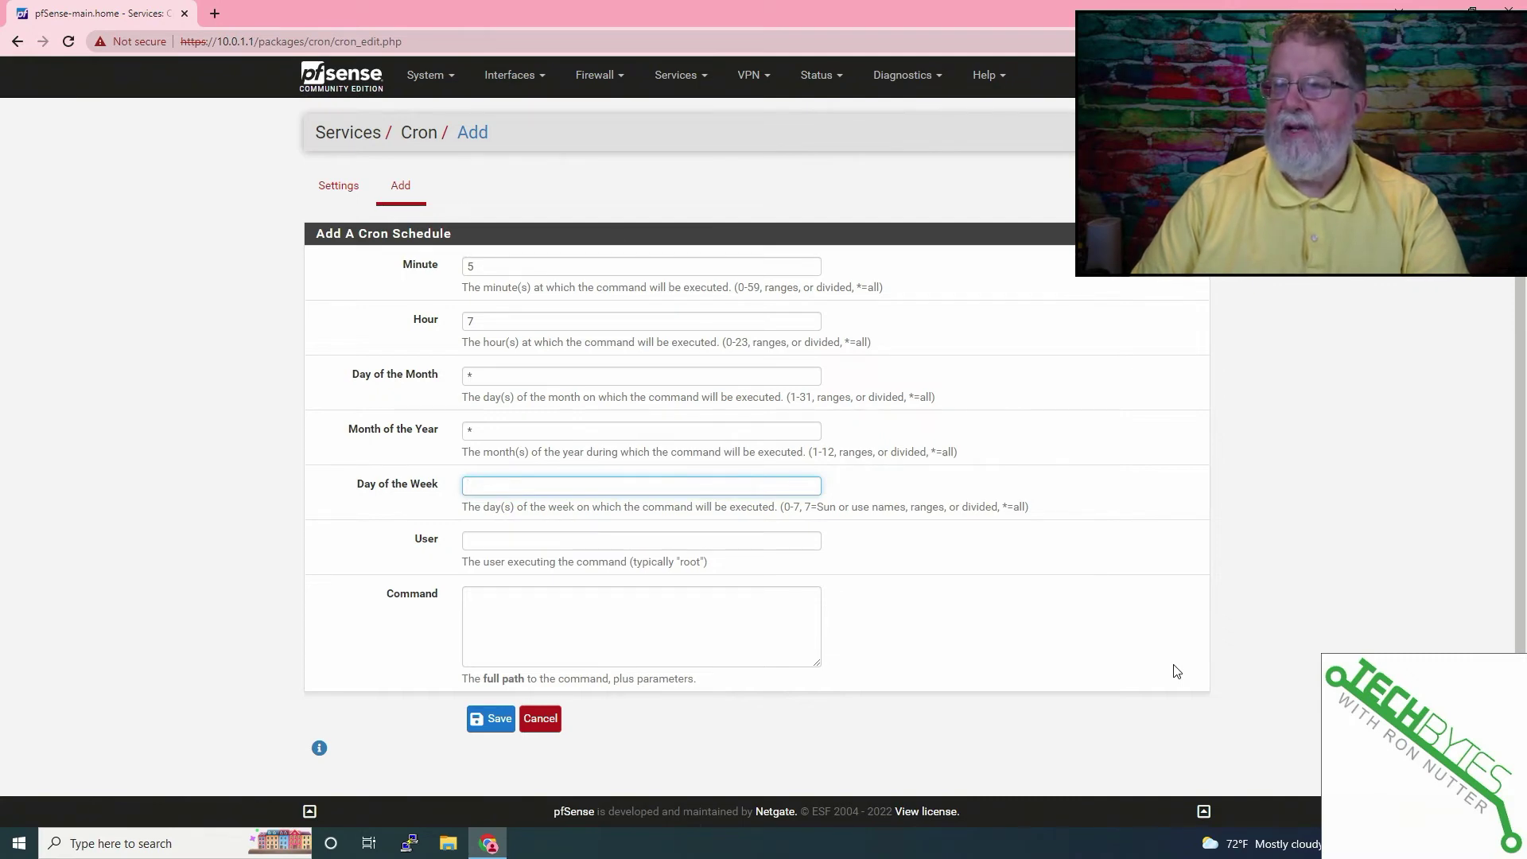
text(*)
key(Tab)
text(root)
Enter the command "/sbin/ifconfig re0 up" for the 7:05 schedule and save it.
key(Tab)
text(/sbin/ifcon)
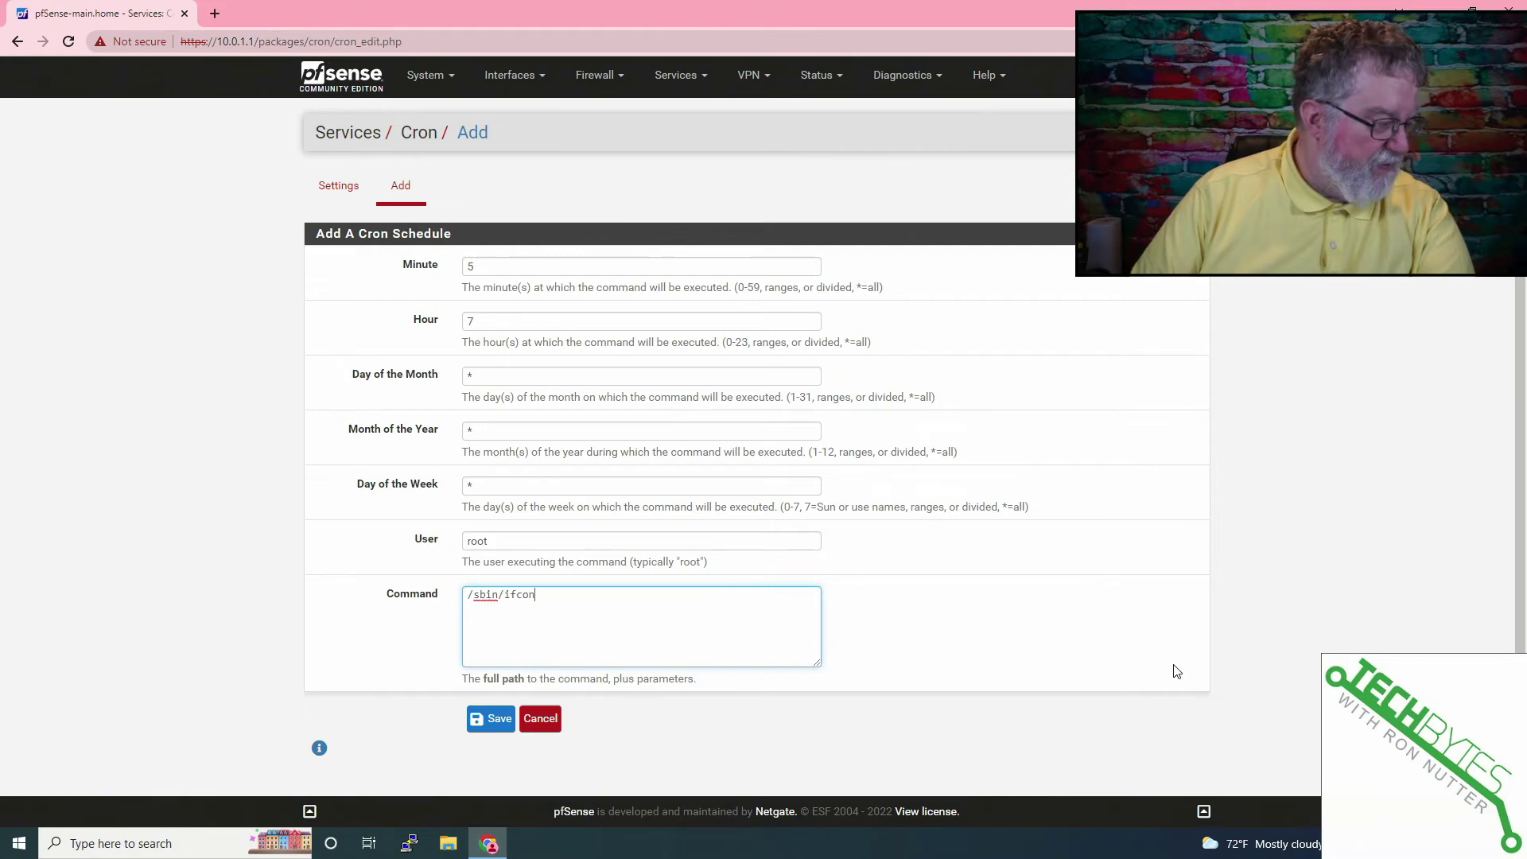
text(fig re0 up)
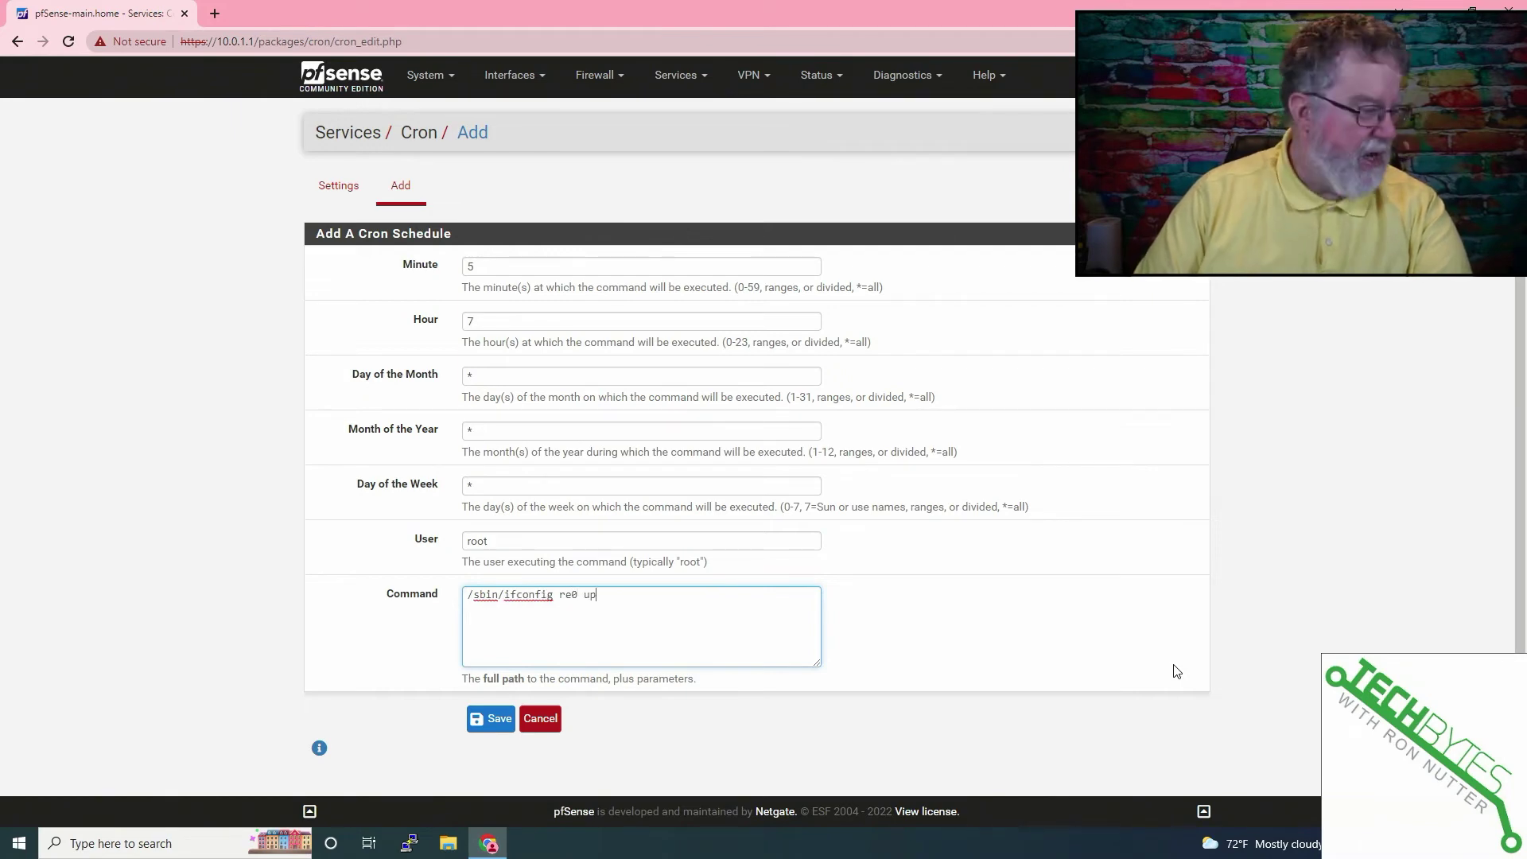
click(480, 709)
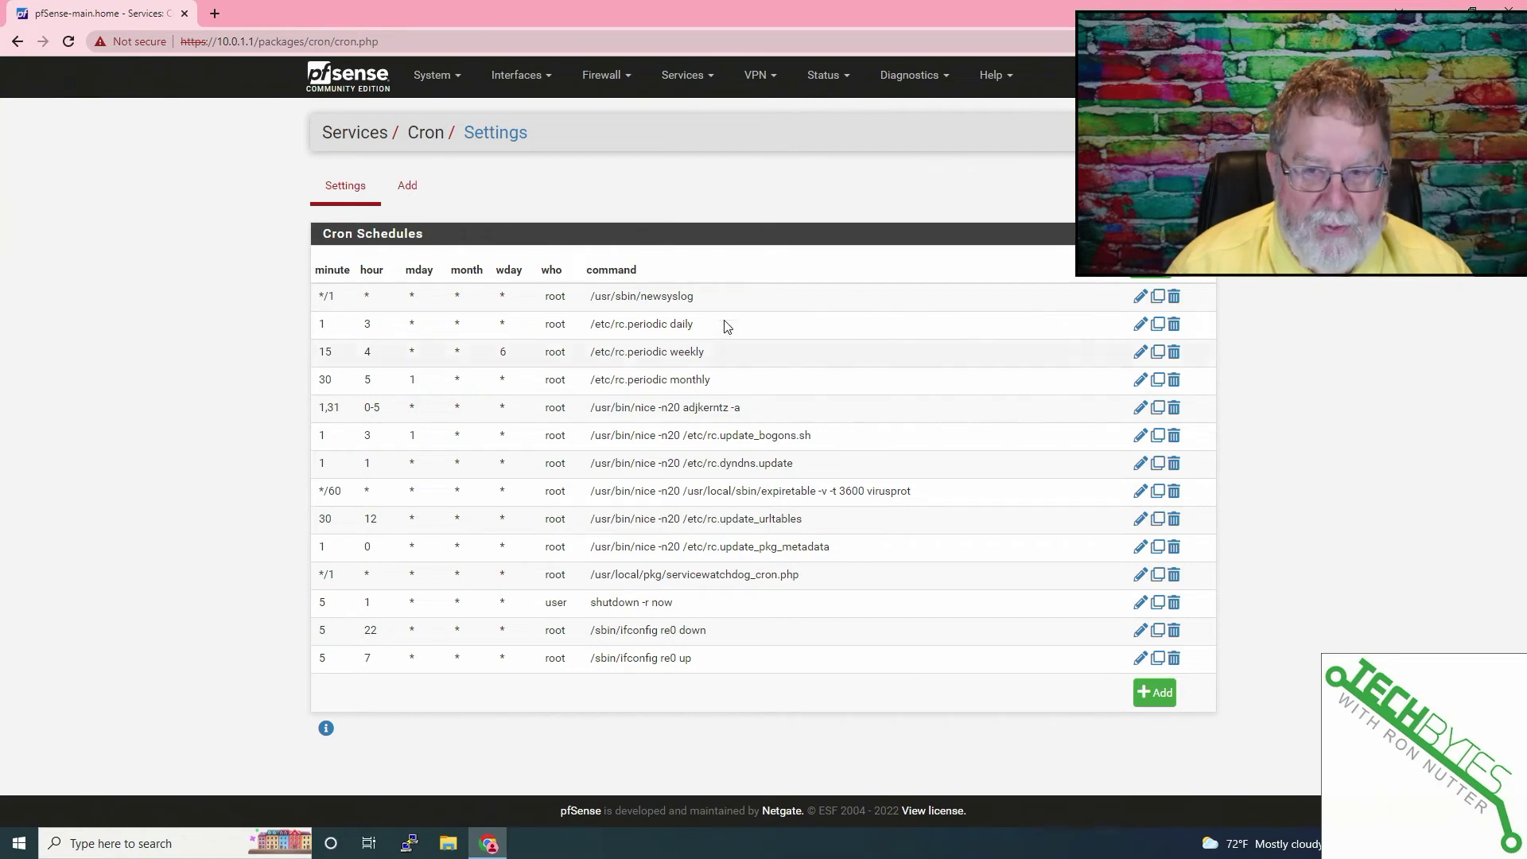
Open the WAN interface's configuration page.
click(505, 75)
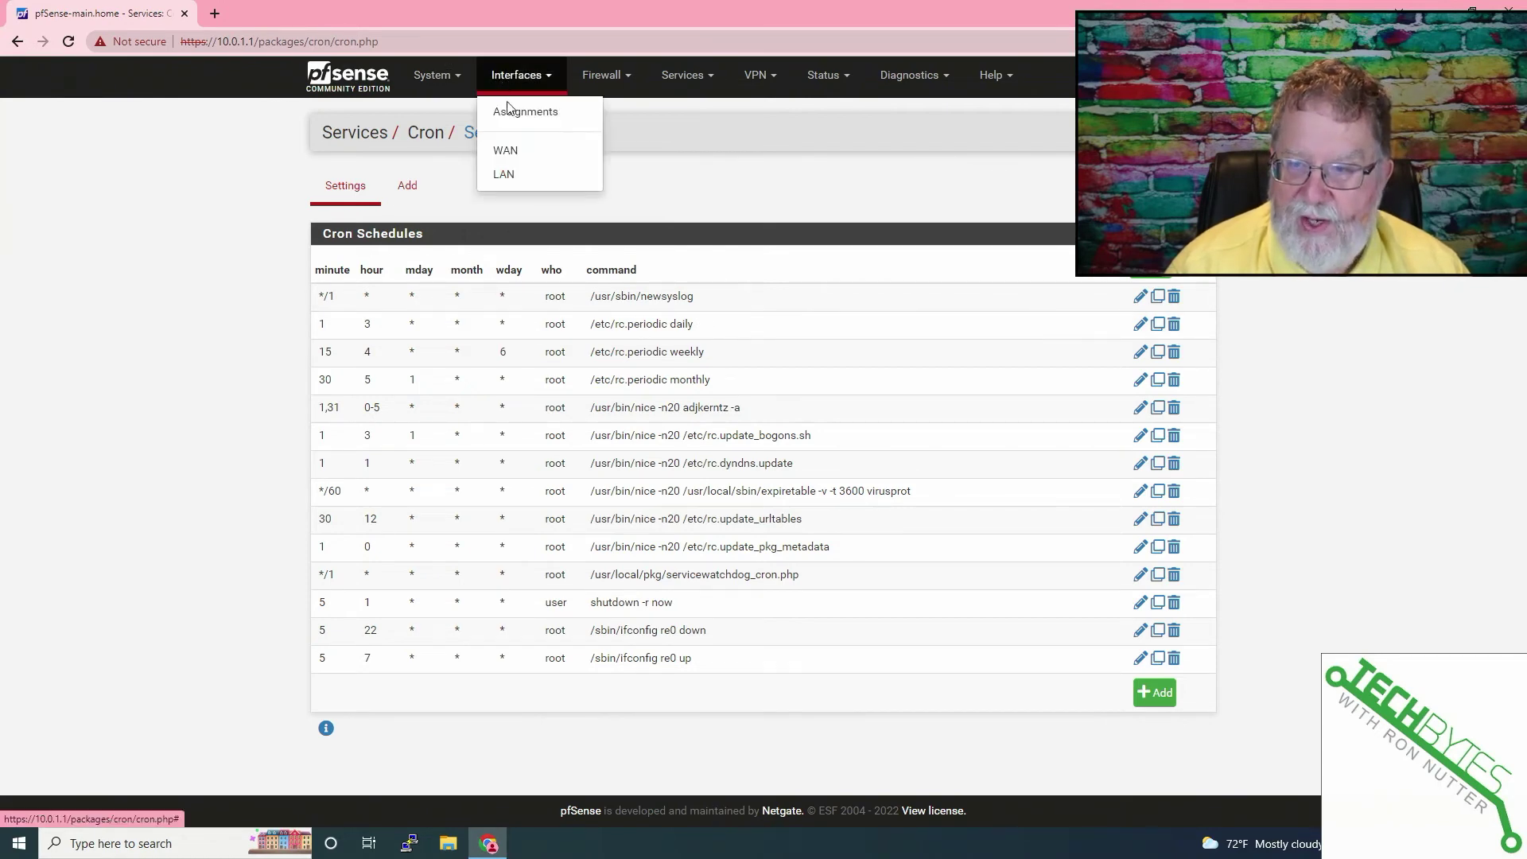
click(504, 151)
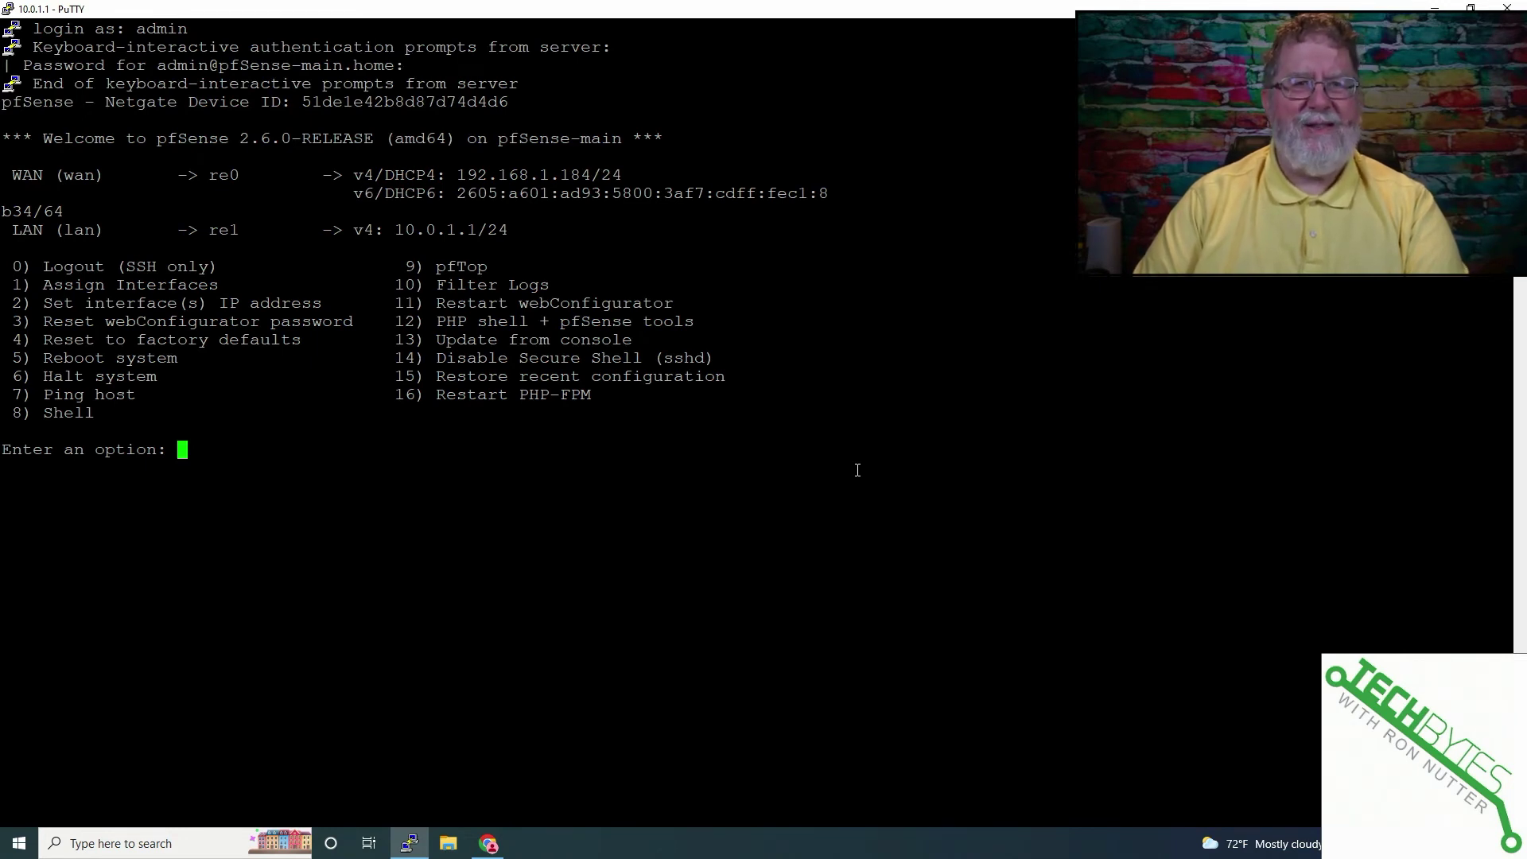
In the PuTTY session to the firewall, enter the Shell with option 8 and change to the /var/log directory.
text(8)
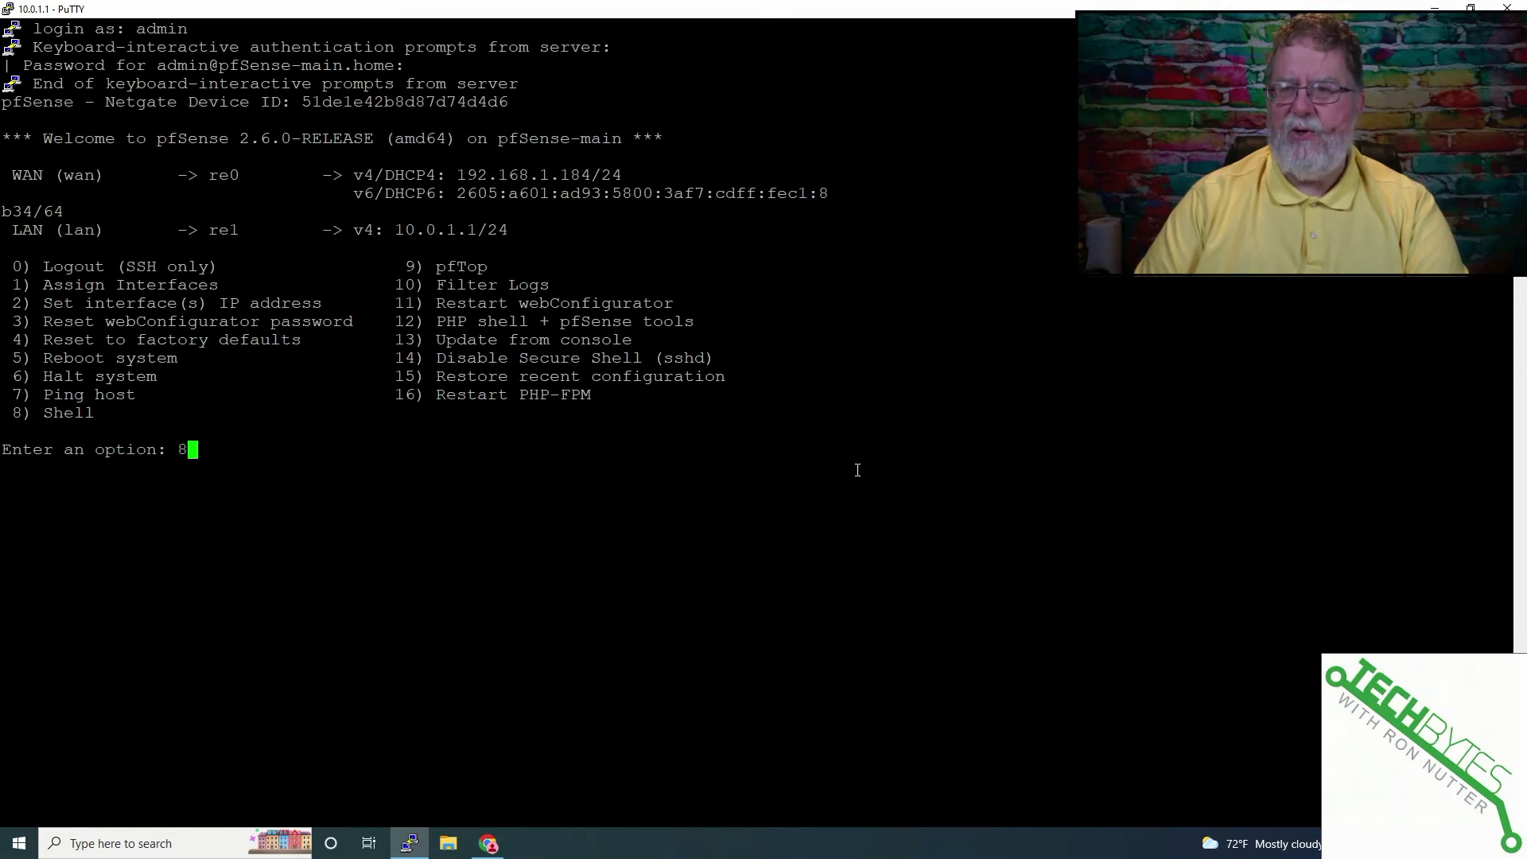
key(Return)
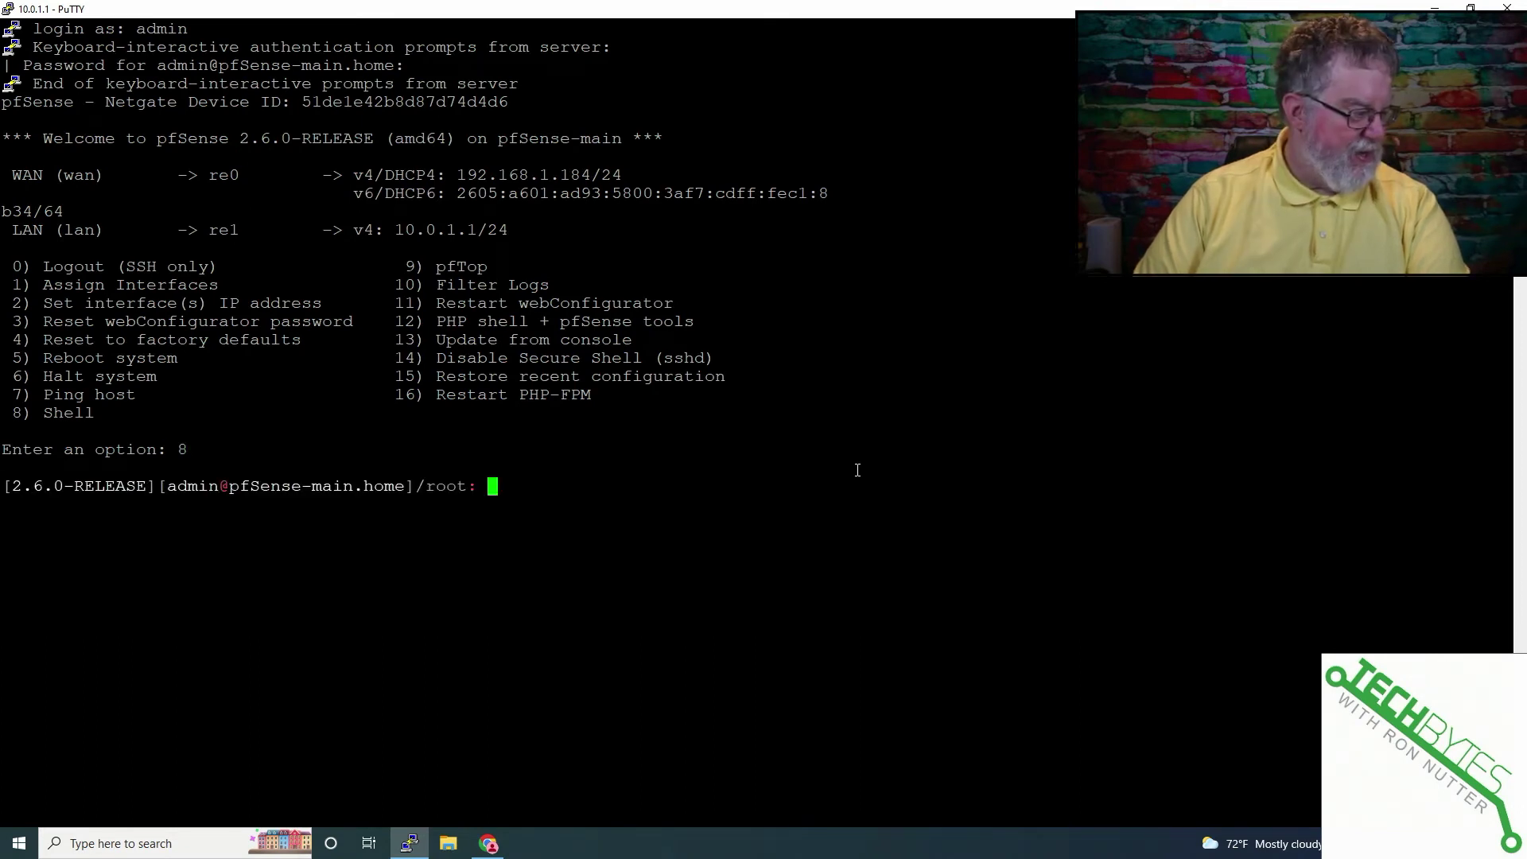
text(cd /var)
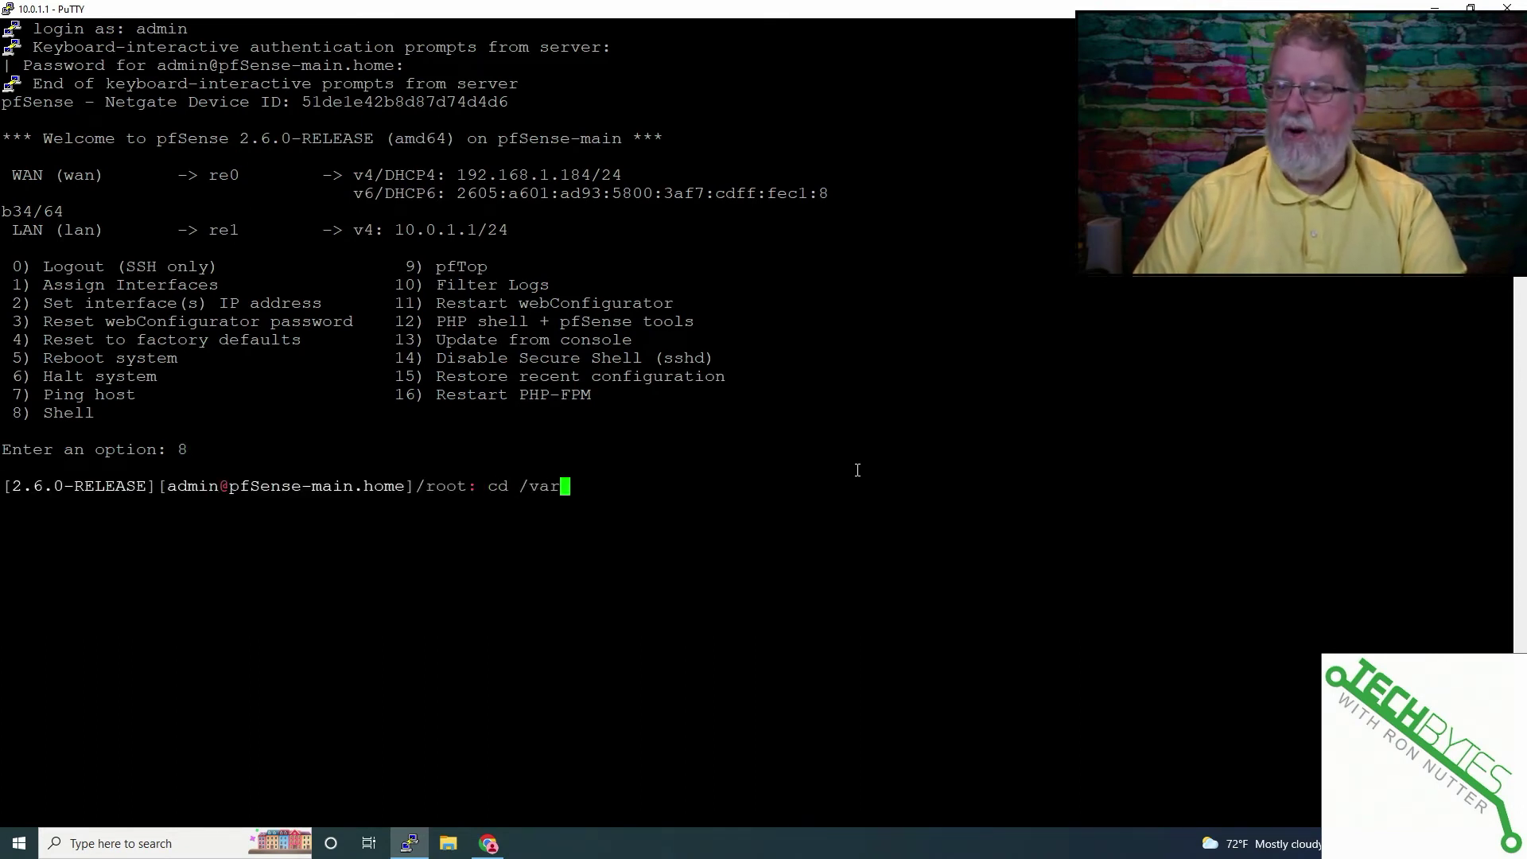
text(/log)
key(Return)
Search system.log for cron entries with the command grep 'cron' system.log.
text(grp)
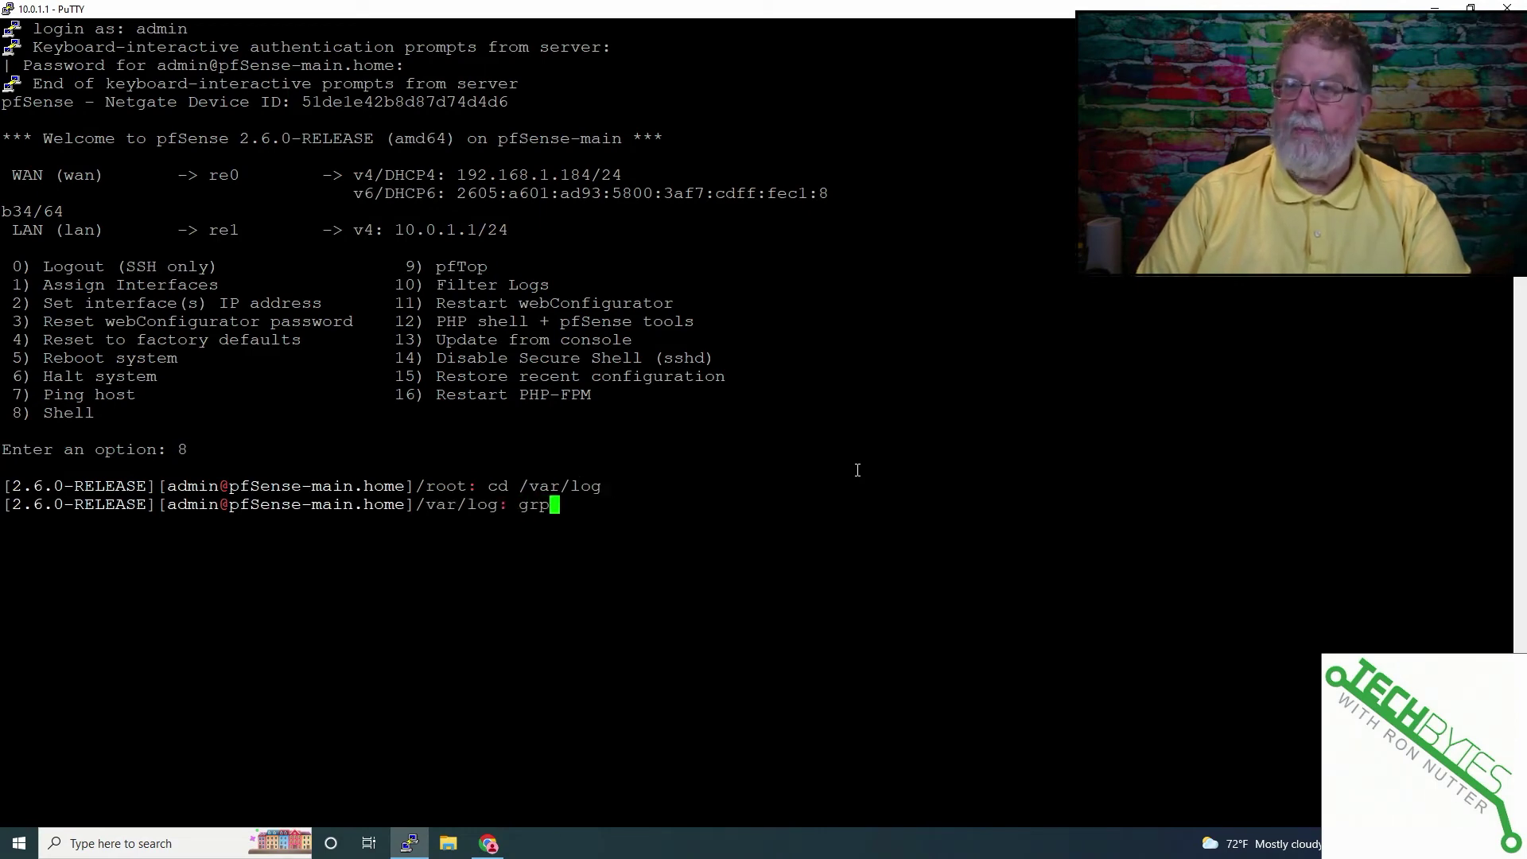
key(BackSpace)
text(ep)
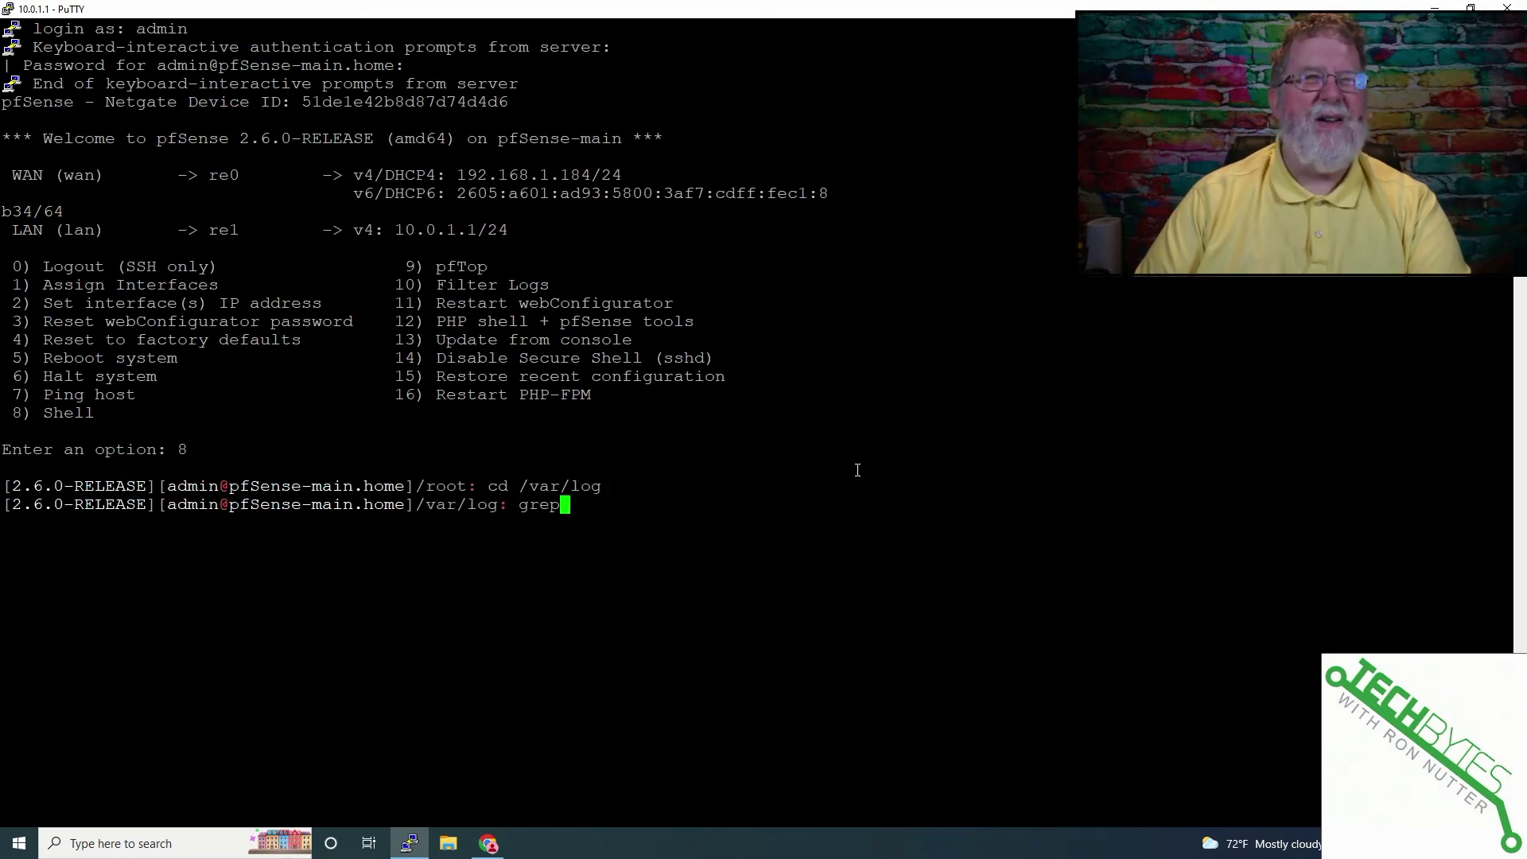
text( 'cron' system.log)
key(Return)
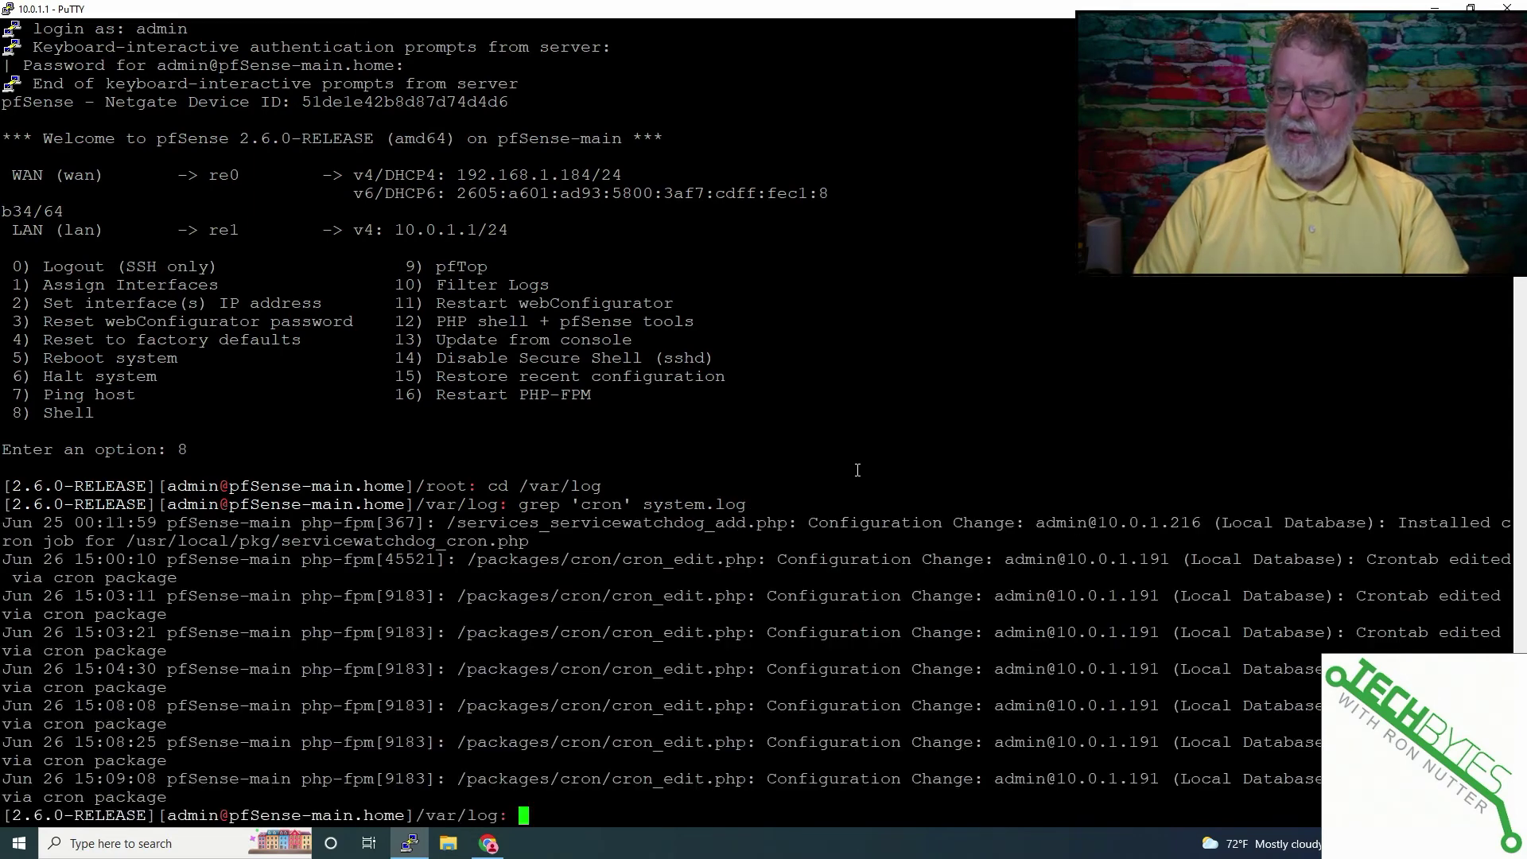